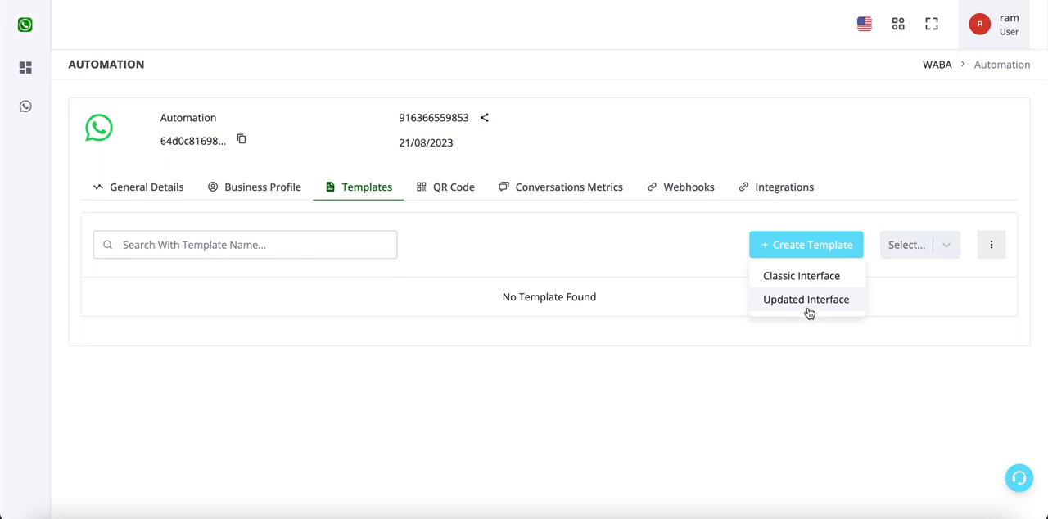
- Start a new template in the updated interface and name it new_order_alert
left_click(807, 303)
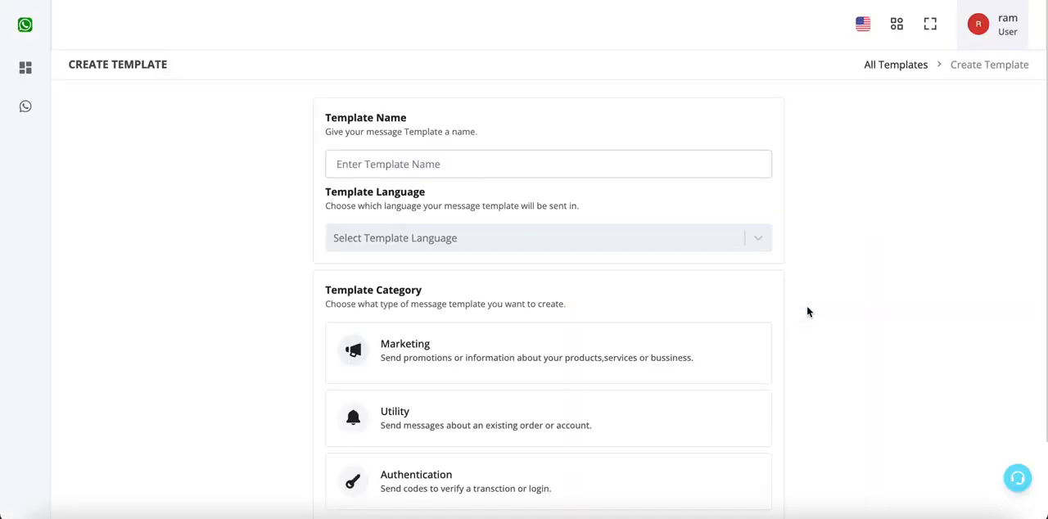
left_click(669, 169)
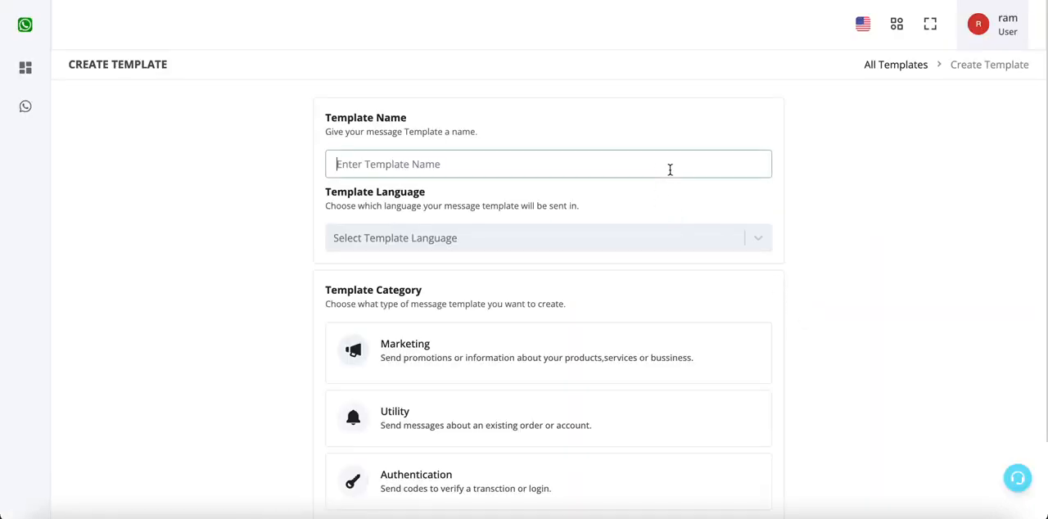
type("new_order_alert")
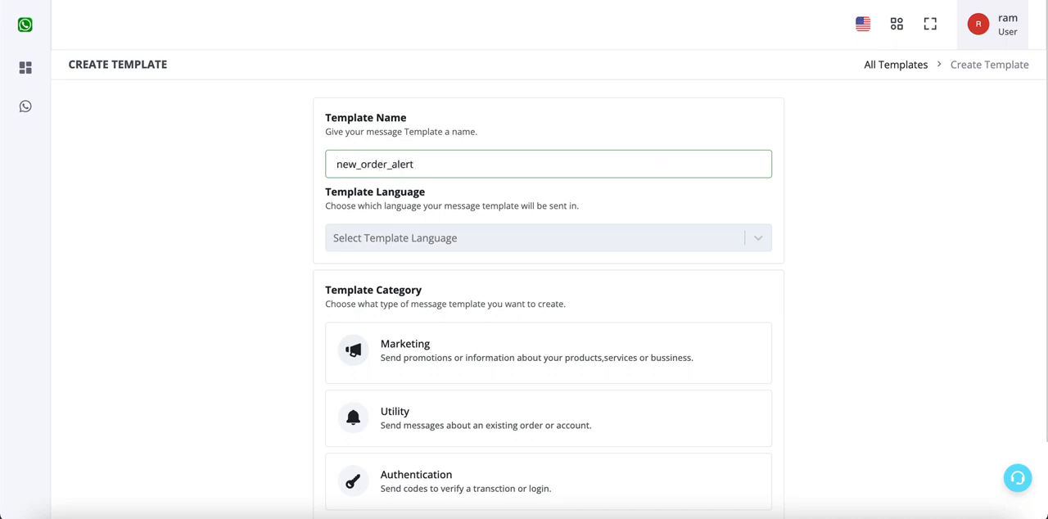
type("_")
left_click_drag(399, 165, 382, 167)
left_click(427, 195)
- Set the template language to English
scroll(426, 198, "down", 1)
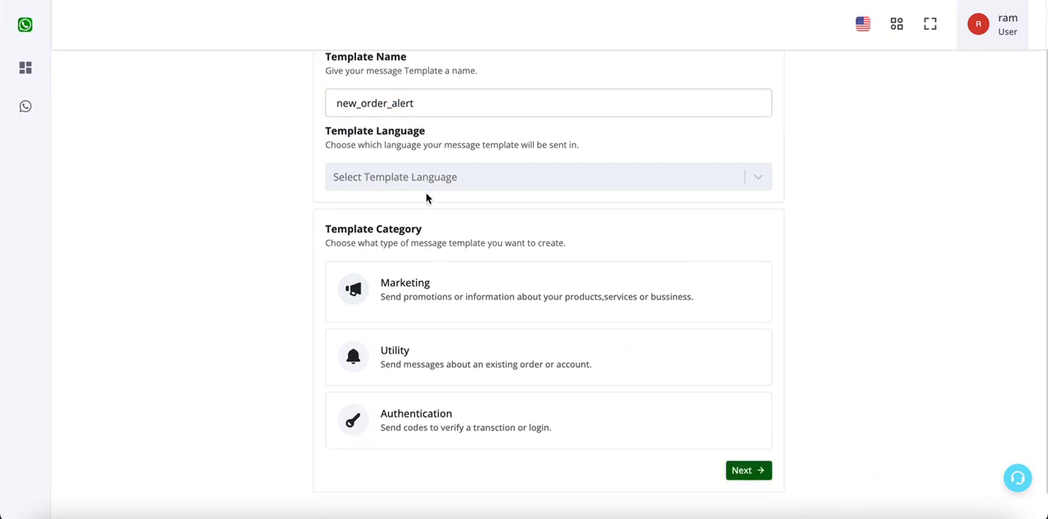
left_click(429, 187)
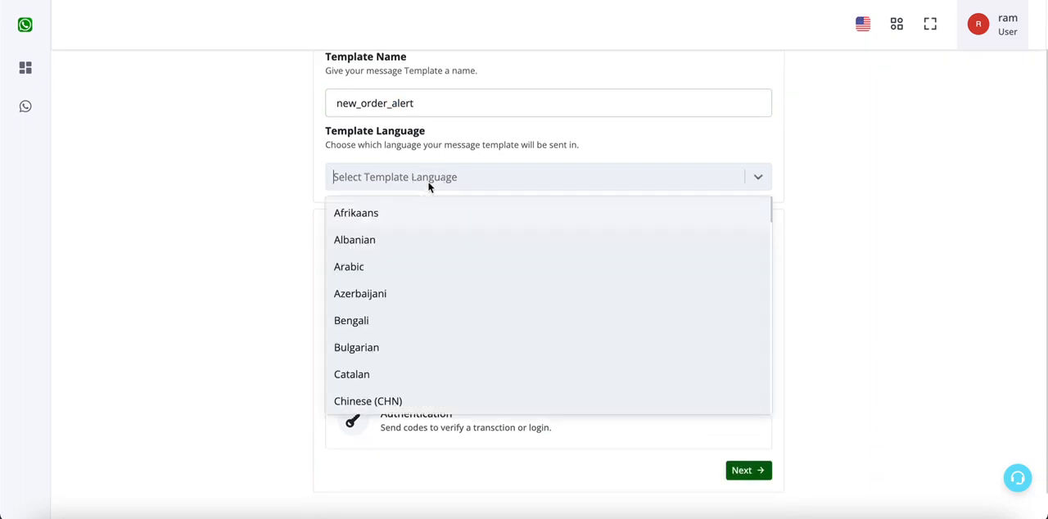
type("eng")
left_click(401, 240)
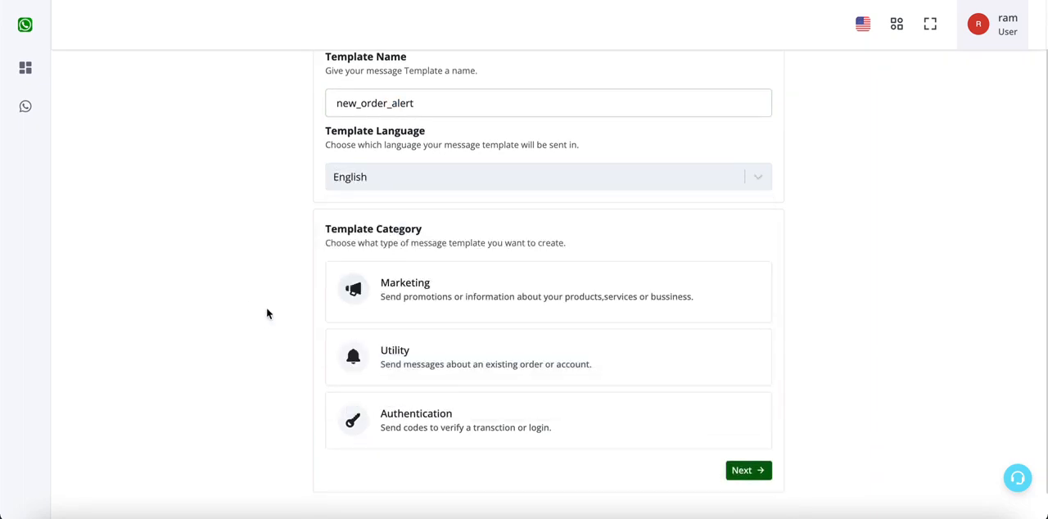
- Choose Marketing as the template category and continue to the message content page
scroll(266, 312, "down", 1)
left_click(441, 272)
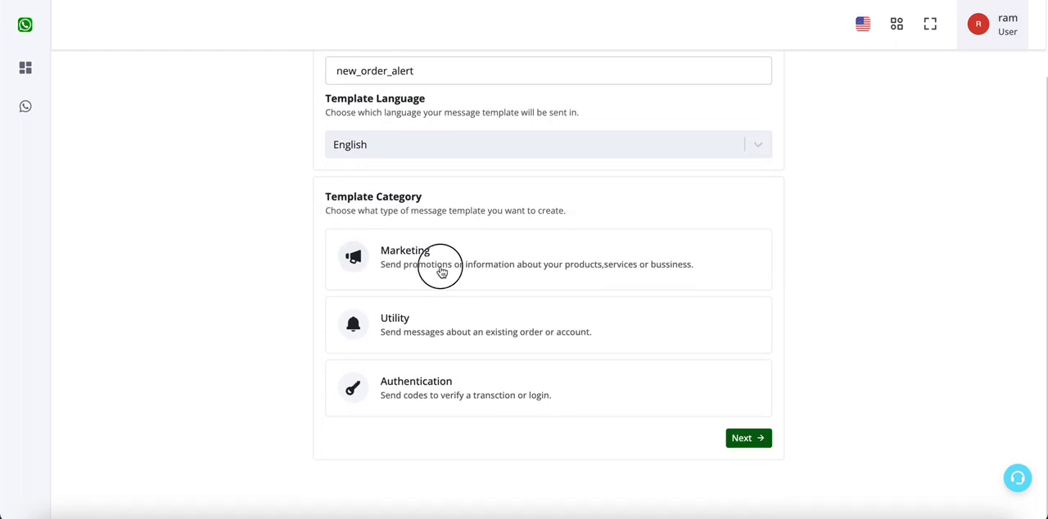
left_click(462, 321)
left_click(467, 265)
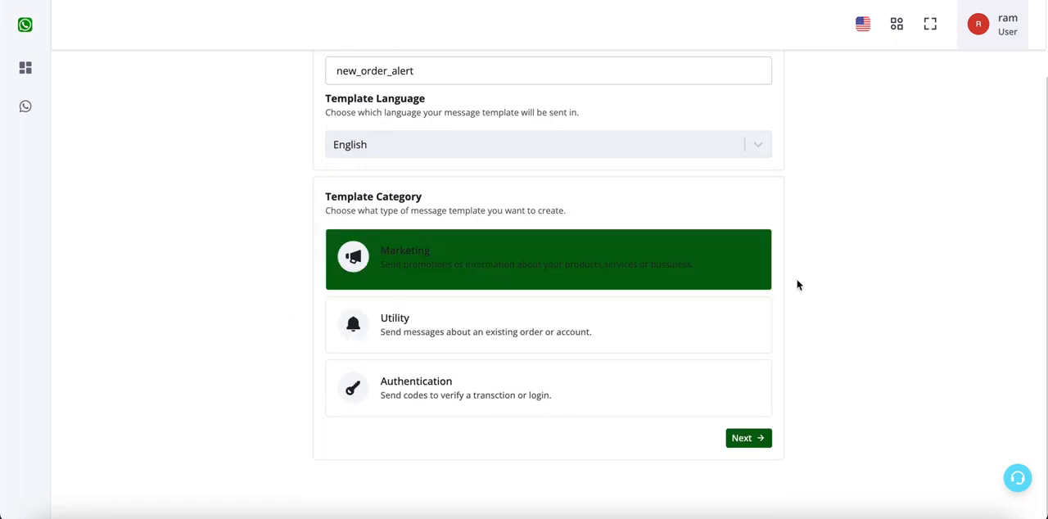
scroll(798, 284, "up", 2)
left_click(755, 500)
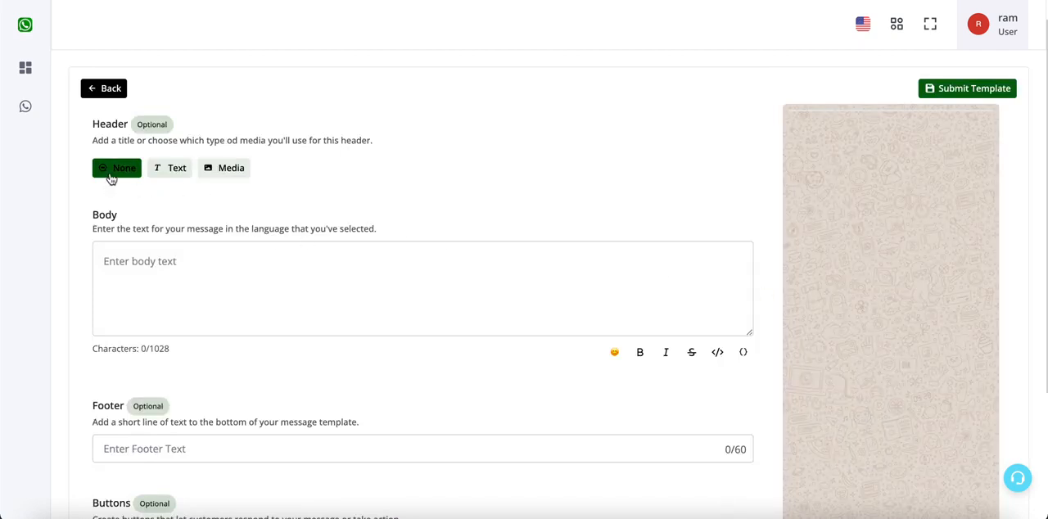
- Set the template header to Media with Image as the media type
left_click(169, 167)
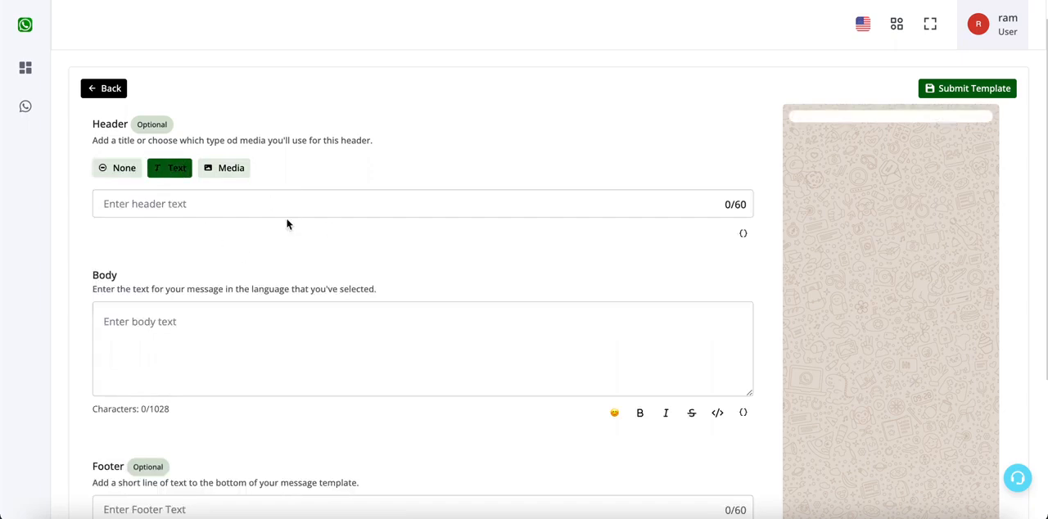
left_click(259, 215)
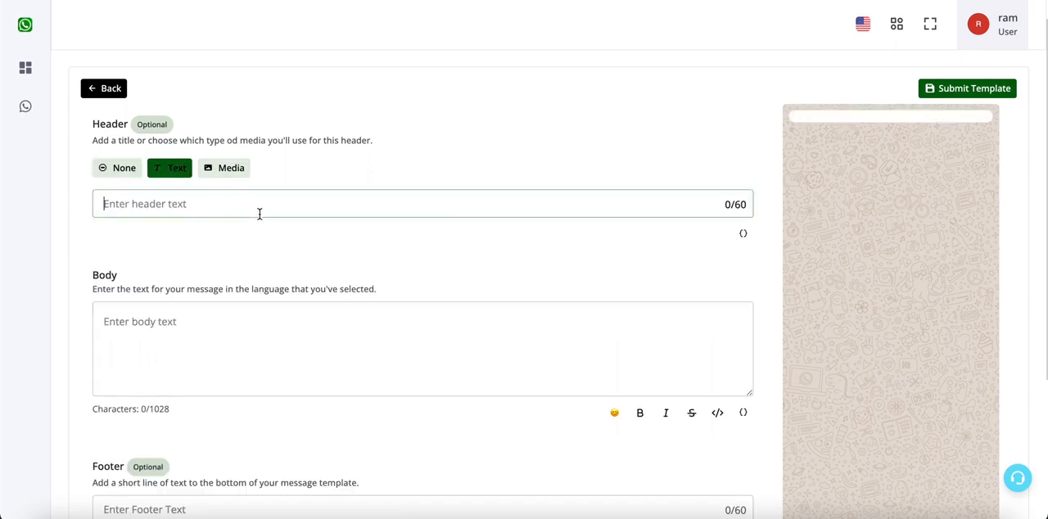
left_click(227, 175)
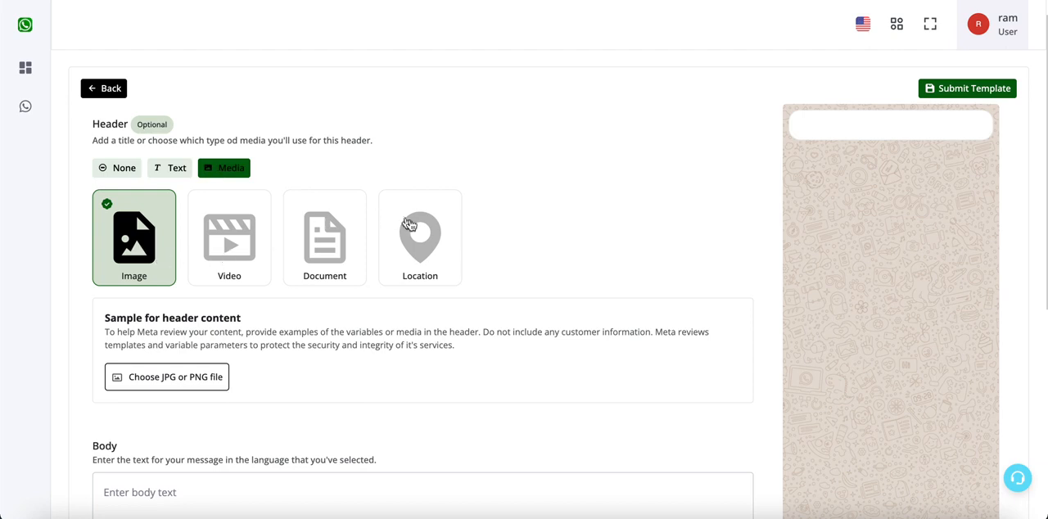
left_click(420, 230)
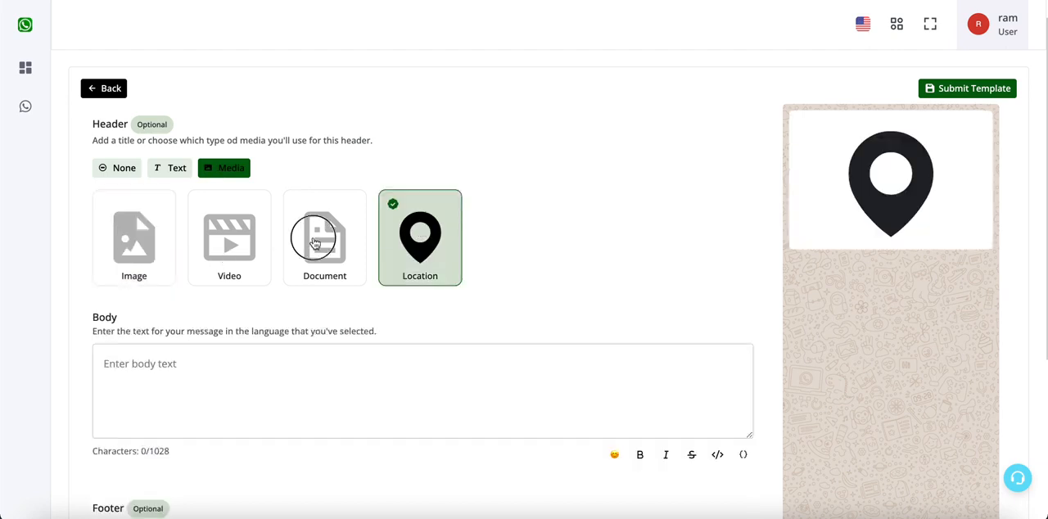
left_click(316, 242)
left_click(255, 235)
left_click(143, 239)
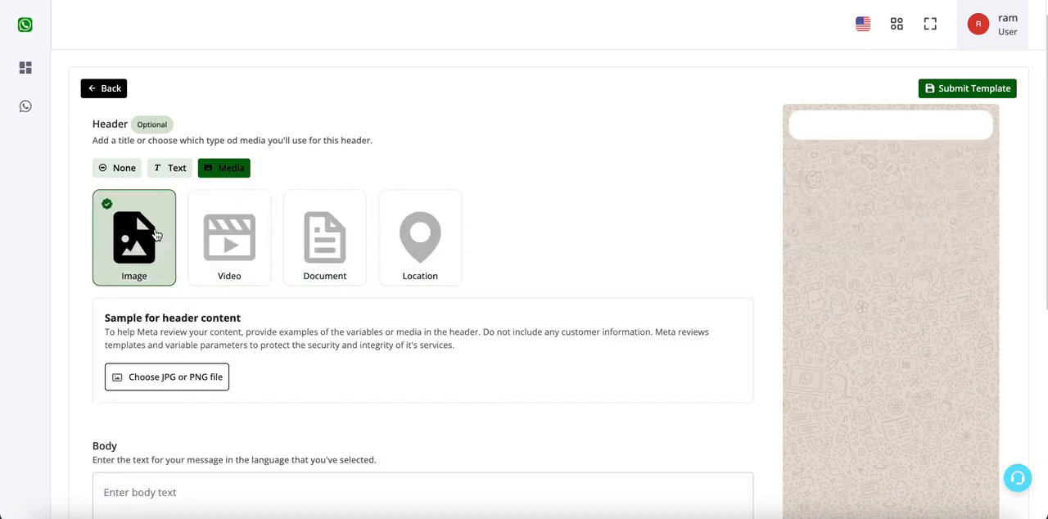
triple_click(120, 319)
left_click_drag(120, 321, 219, 360)
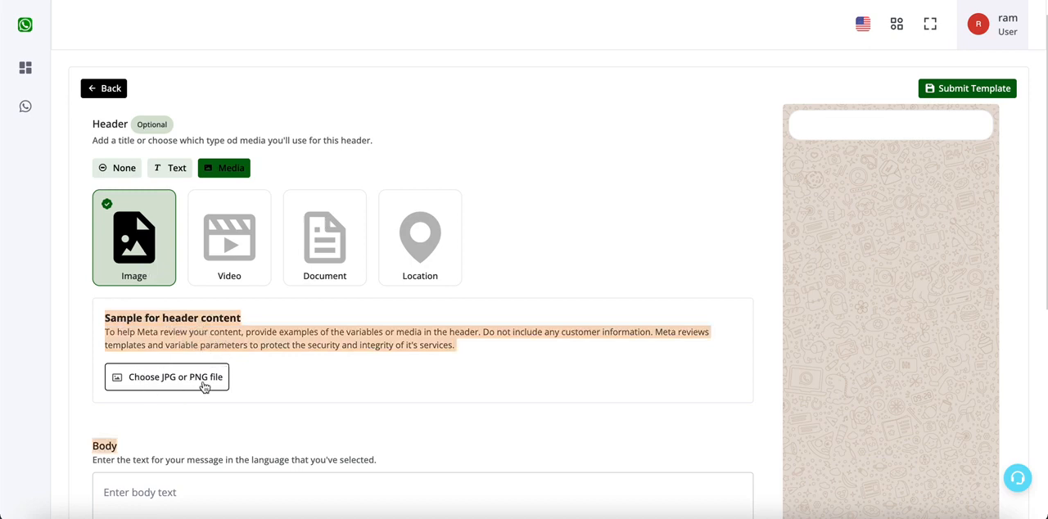
left_click(210, 341)
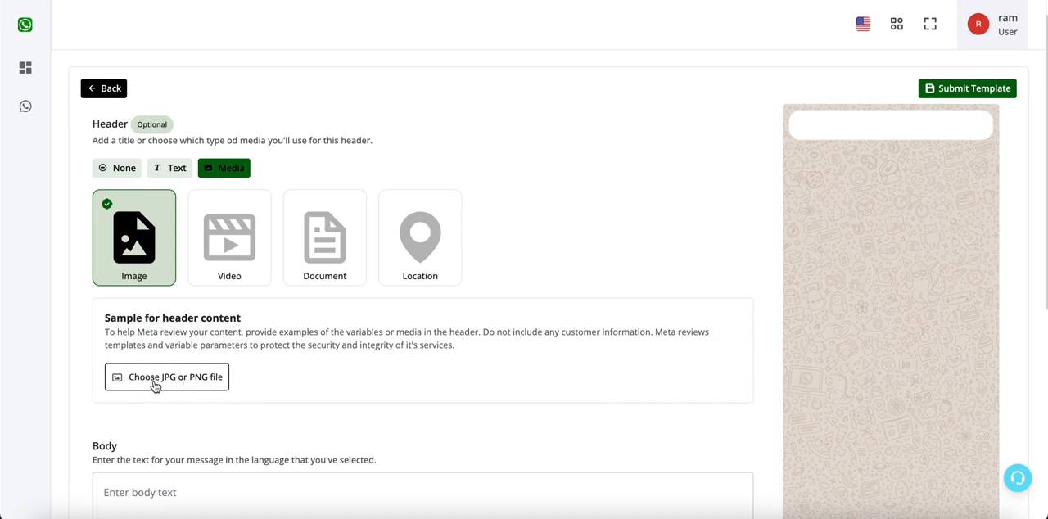
- Upload Main Banner 1.png from the Downloads folder as the sample header image
left_click(154, 385)
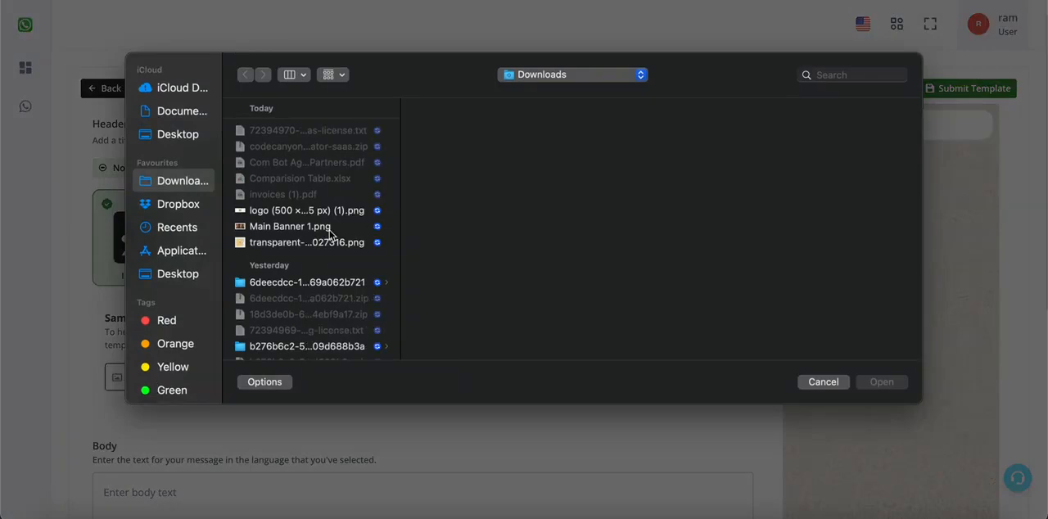
left_click(311, 226)
left_click(874, 382)
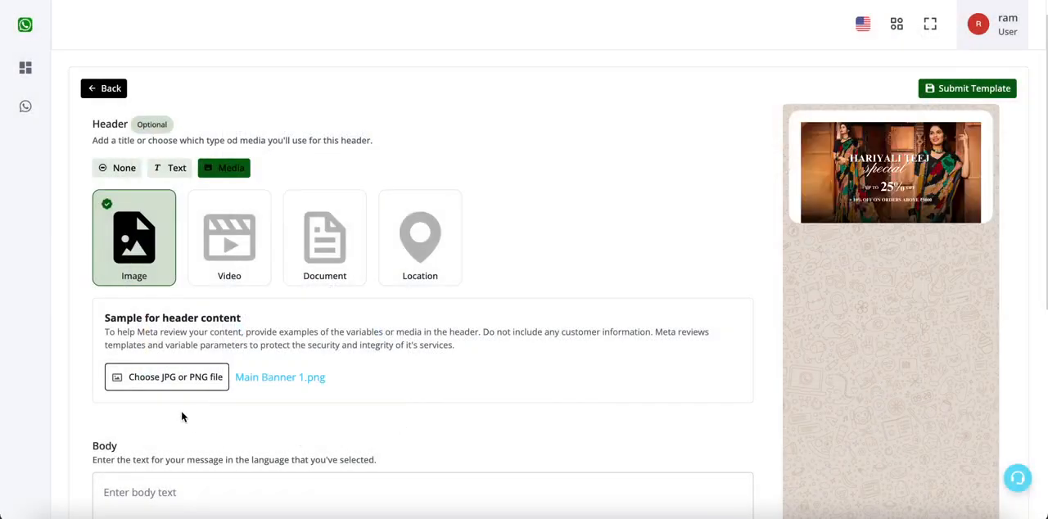
- Begin the message body with "Hello" followed by the variable {{1}}
scroll(533, 246, "down", 5)
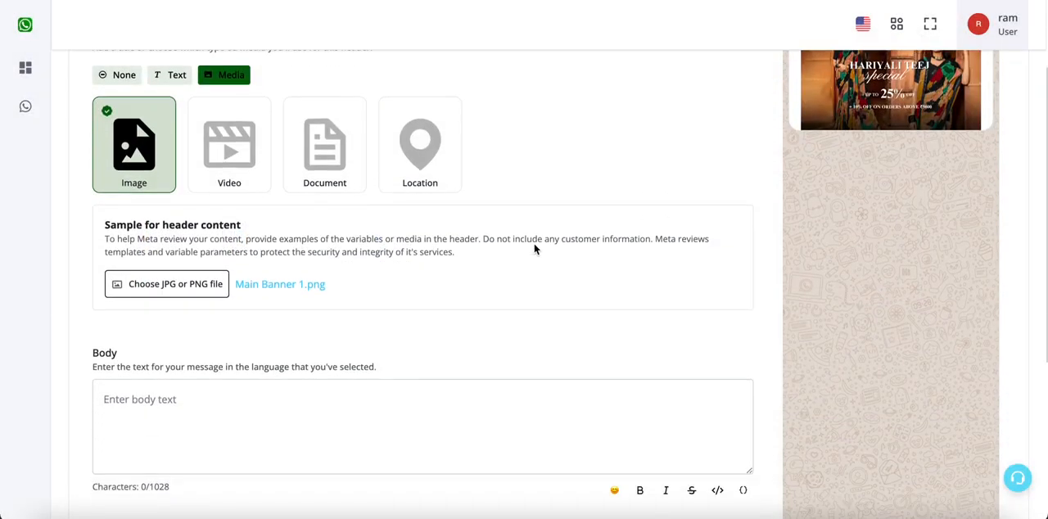
left_click(459, 259)
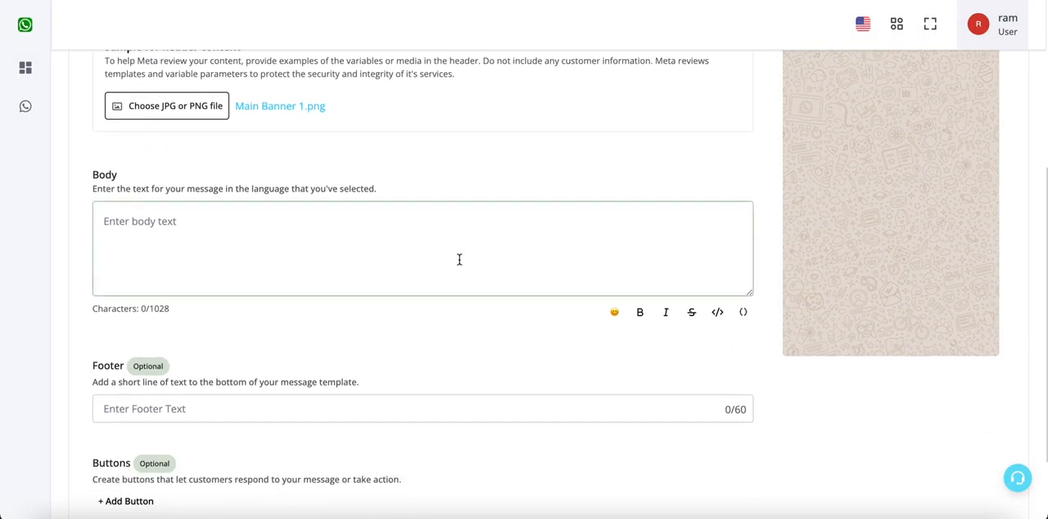
type("Hello")
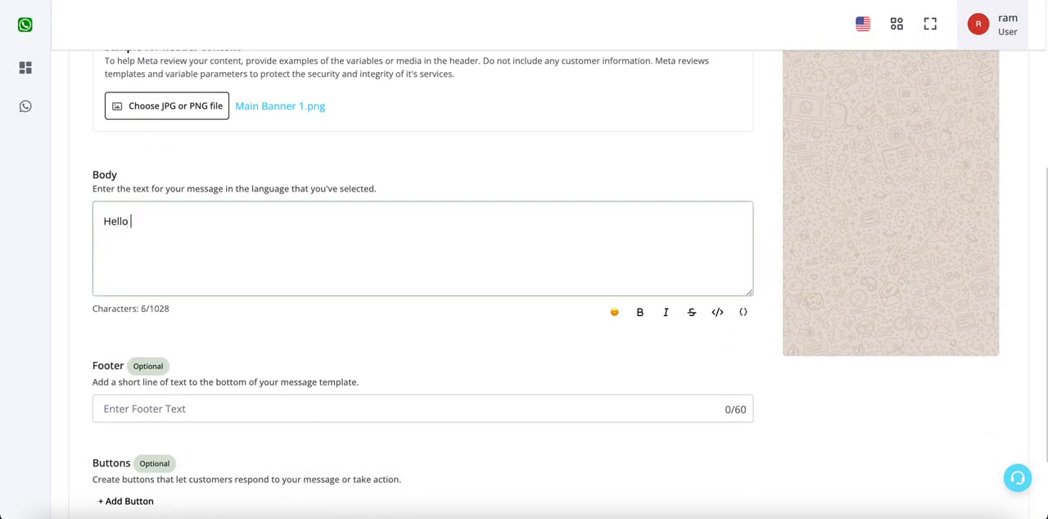
left_click(743, 313)
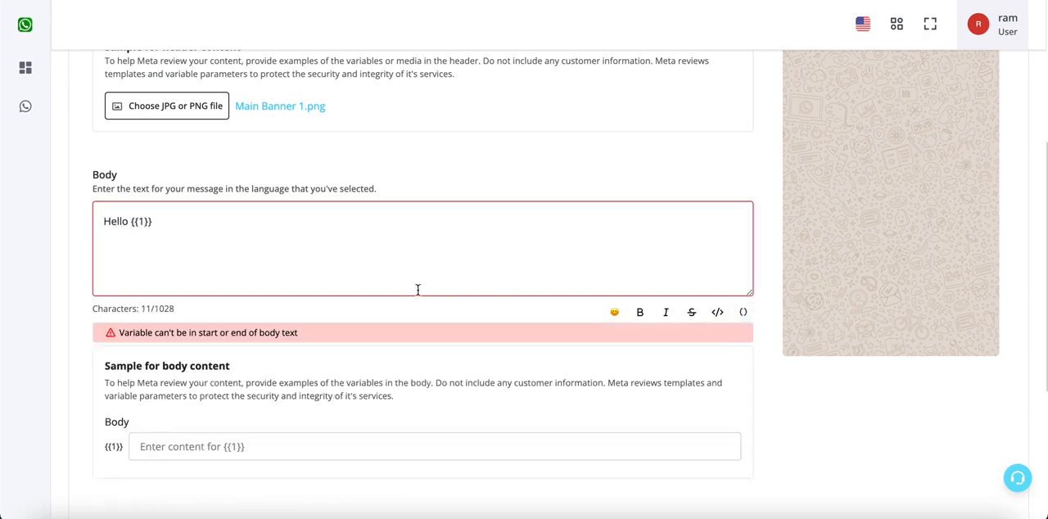
scroll(911, 152, "up", 3)
scroll(911, 151, "up", 2)
scroll(519, 206, "down", 5)
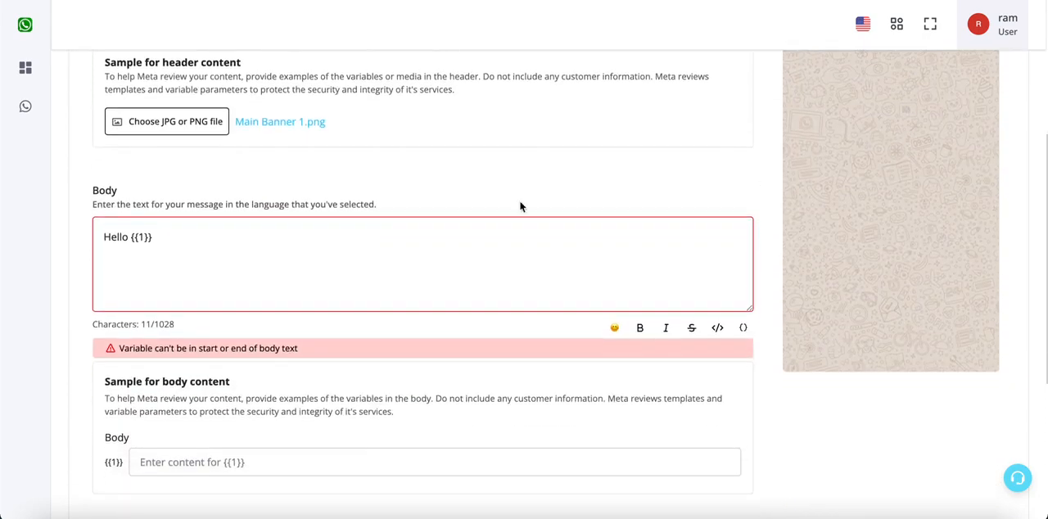
left_click_drag(152, 237, 132, 236)
double_click(146, 348)
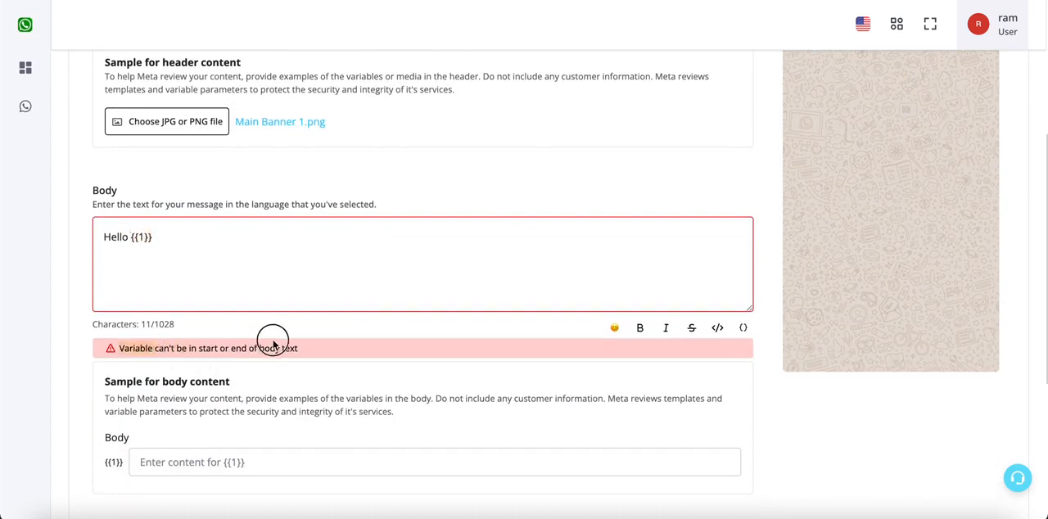
left_click_drag(273, 344, 299, 348)
- Add the lines "Thanks for your order." and "Checkout our new Teej Collection" below the greeting in the body
left_click(208, 239)
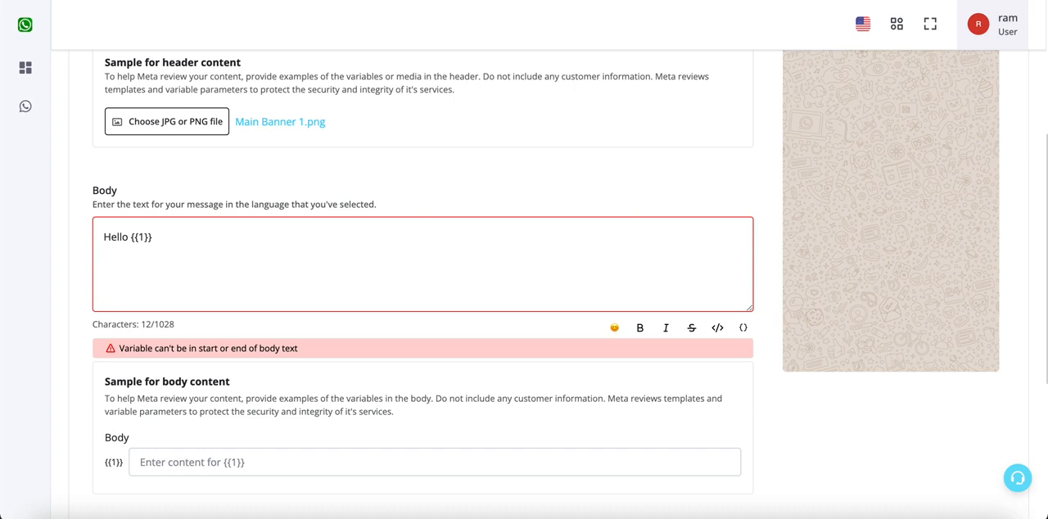
type("Thanks for yo")
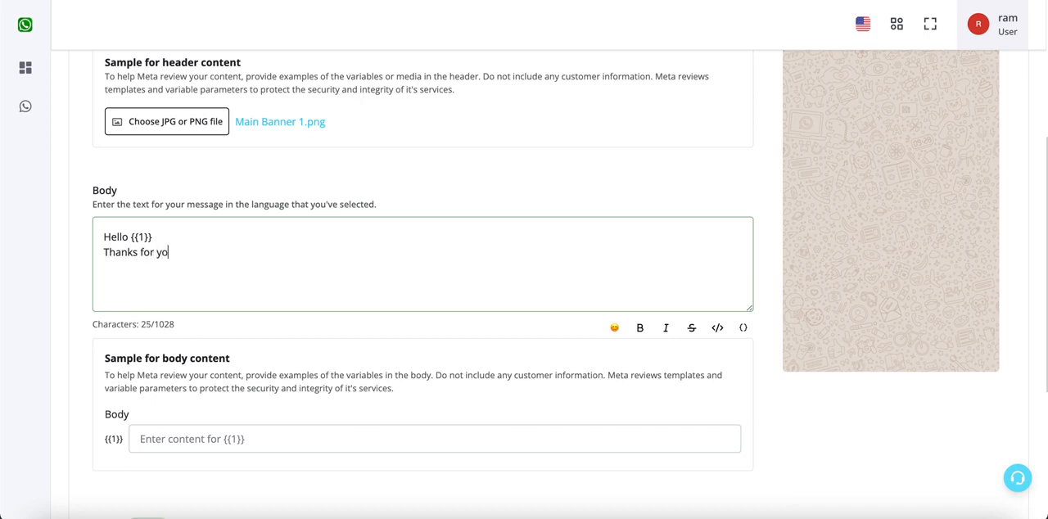
type("ur order")
type(". Checkout our new ")
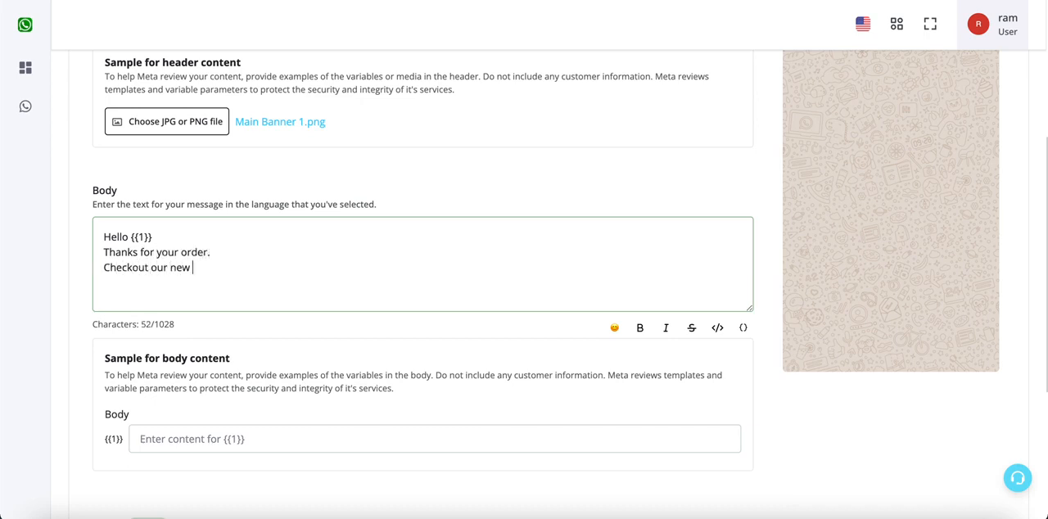
type("Teej Collection")
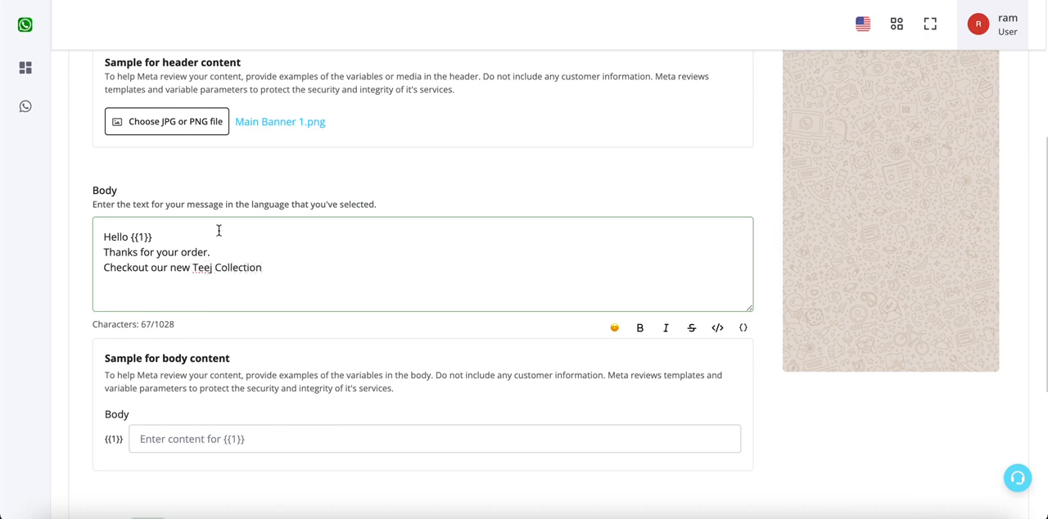
- Add the line "Website Link -> {{2}}" with a second variable below the Teej Collection line, followed by a line break
left_click_drag(194, 267, 262, 267)
left_click(740, 328)
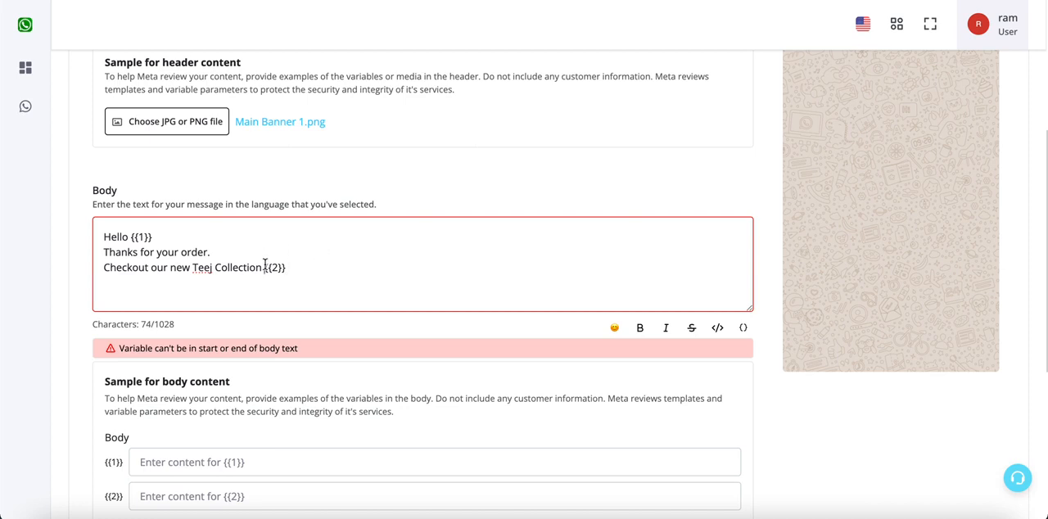
key("Return")
type("Website L")
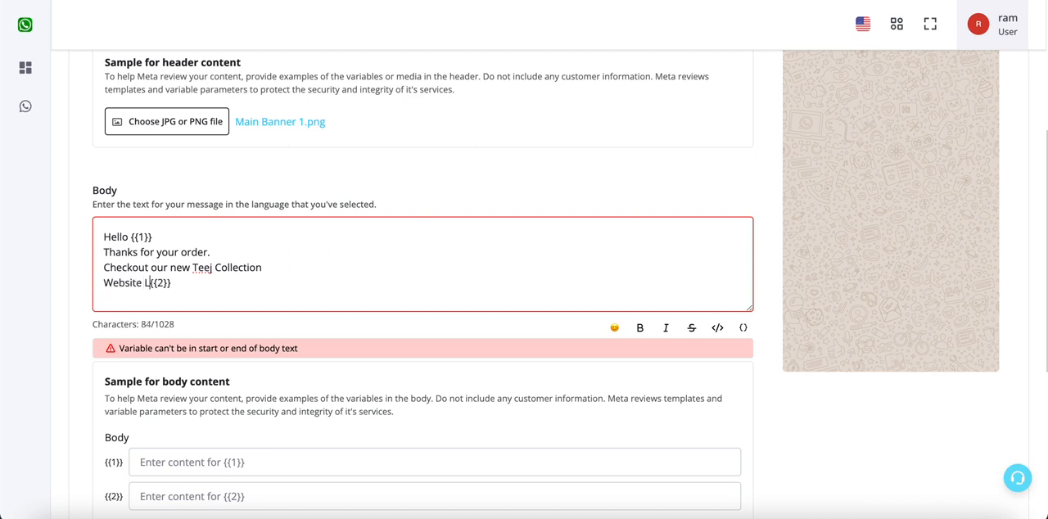
type("ink ->")
key("End")
key("Return")
type("Order")
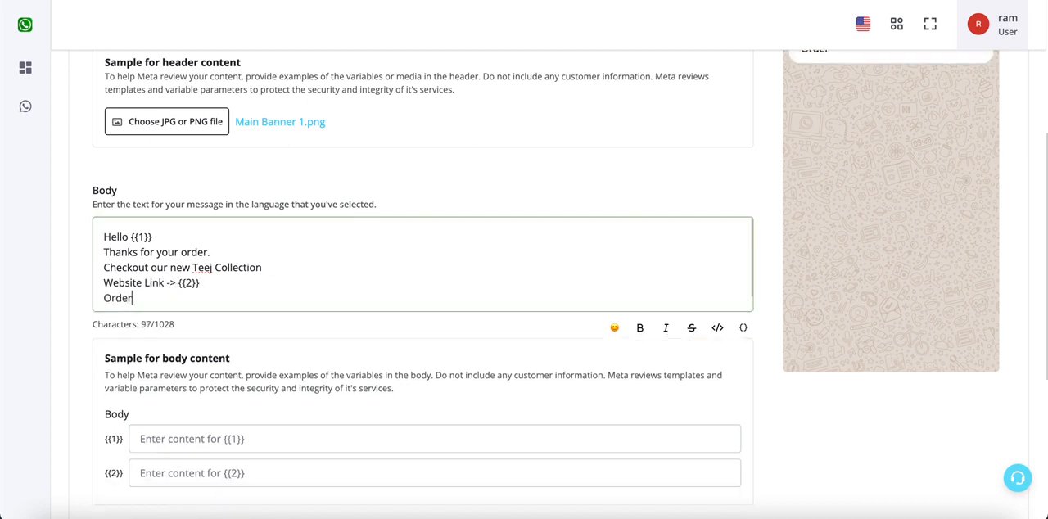
key("BackSpace")
key("BackSpace")
key("BackSpace")
key("BackSpace")
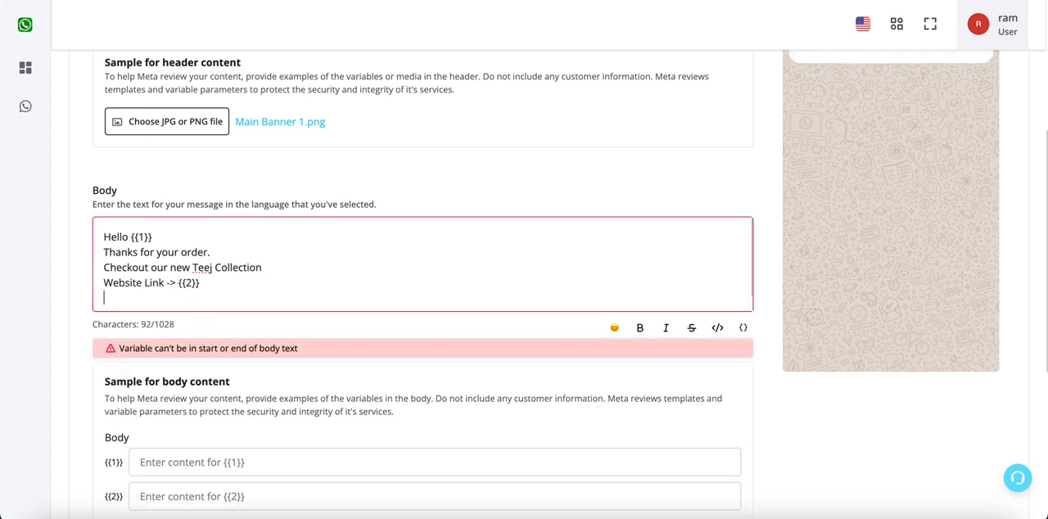
- Close the message body with the line "Thanks" below the website link
type("Thanks")
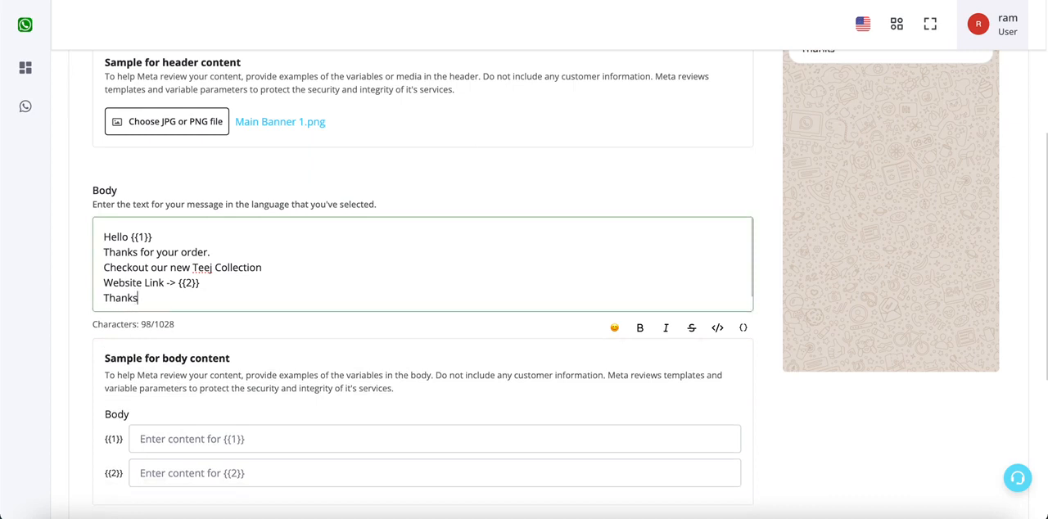
- Apply bold formatting to the line "Thanks for your order." in the message body
left_click(282, 250)
left_click_drag(103, 252, 265, 254)
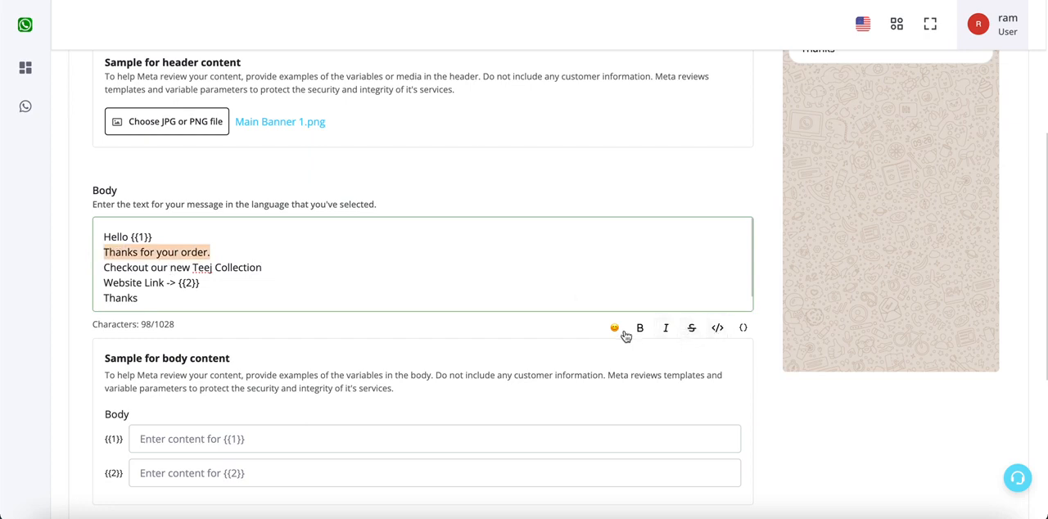
scroll(840, 266, "up", 1)
scroll(841, 257, "down", 2)
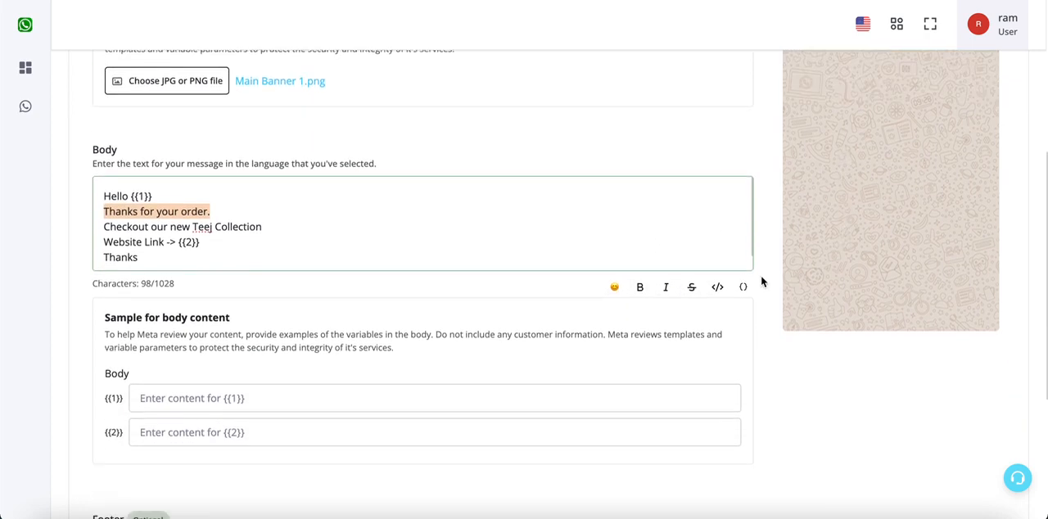
left_click(640, 288)
- Examine the bold markers around "Thanks for your order." in the body text and in the message preview
left_click(124, 211)
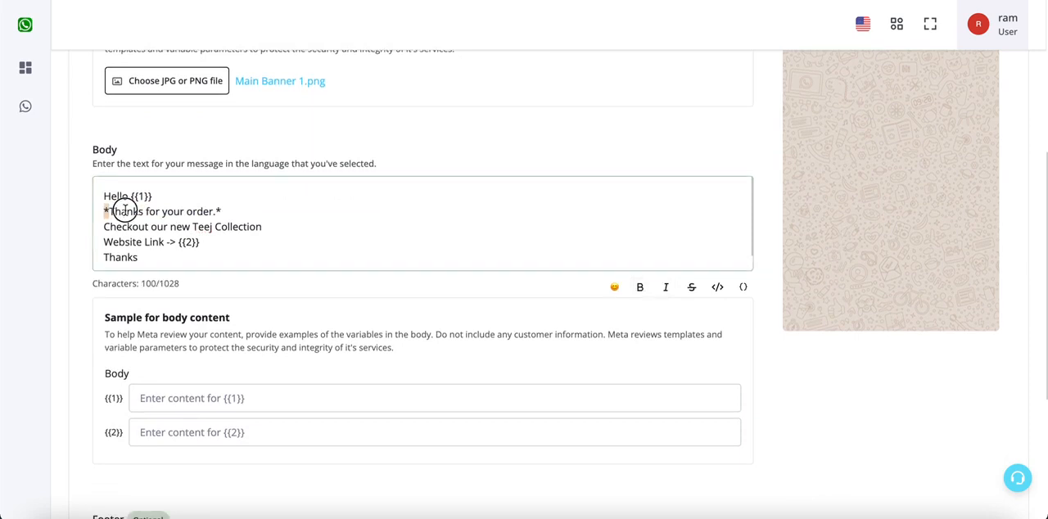
left_click_drag(124, 212, 227, 208)
left_click(227, 209)
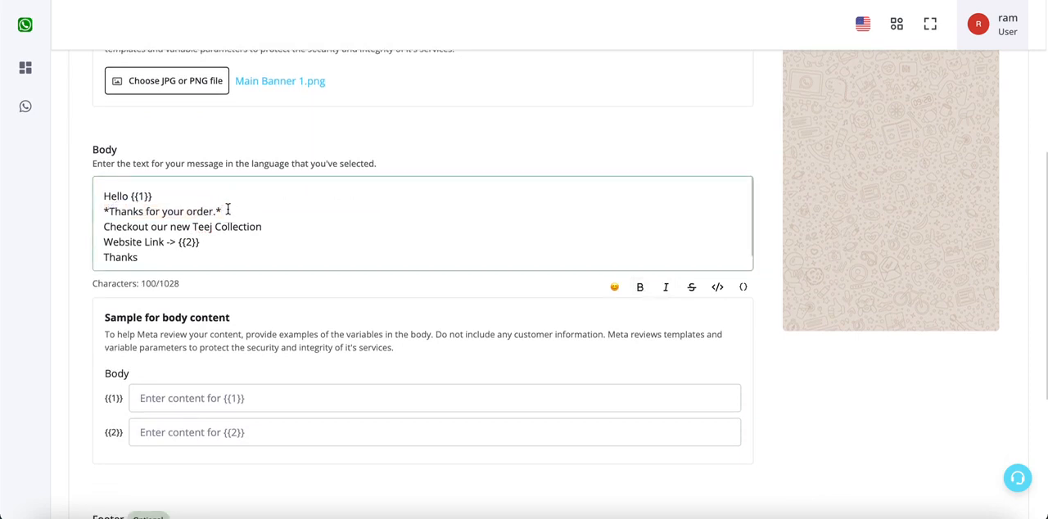
left_click(227, 209)
scroll(635, 303, "up", 5)
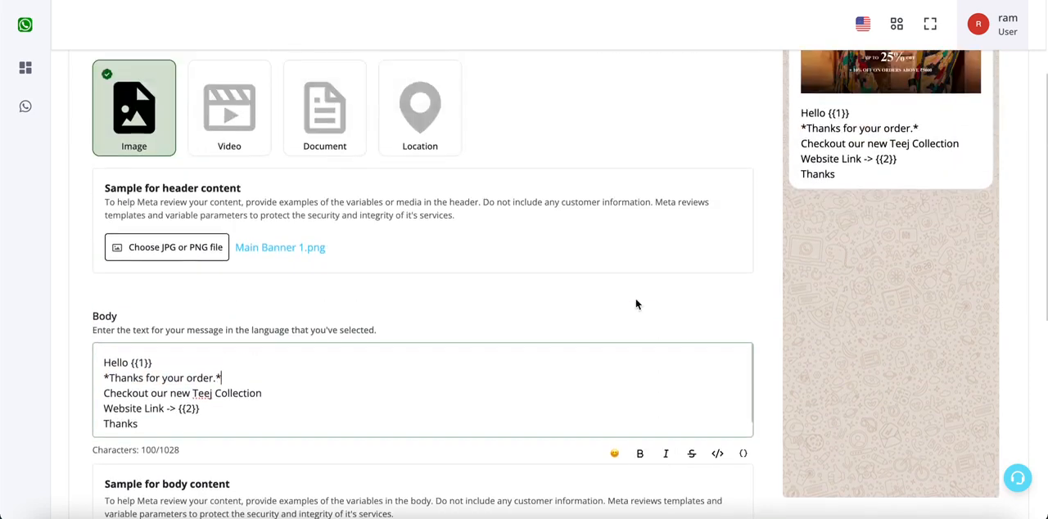
left_click(808, 176)
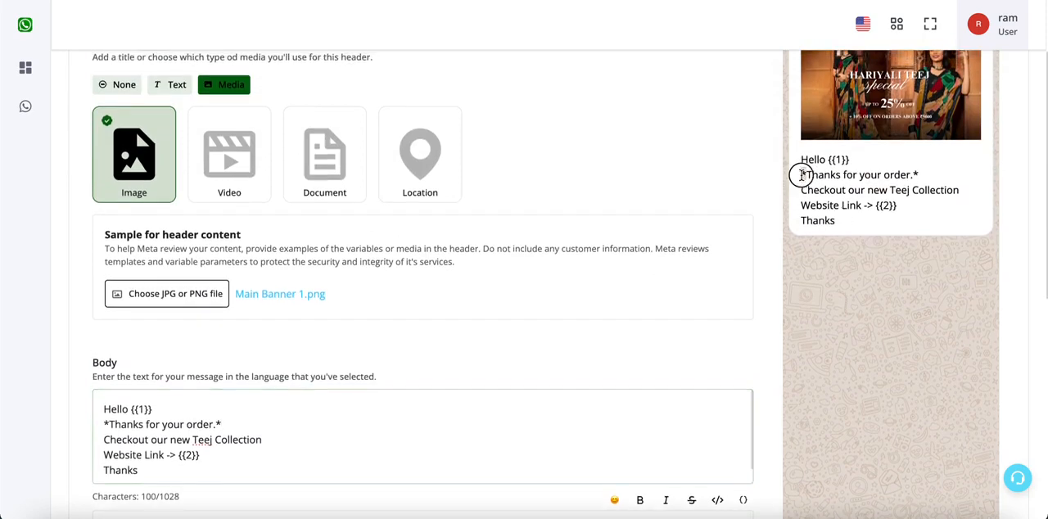
left_click(914, 174)
scroll(755, 354, "down", 3)
scroll(248, 350, "up", 4)
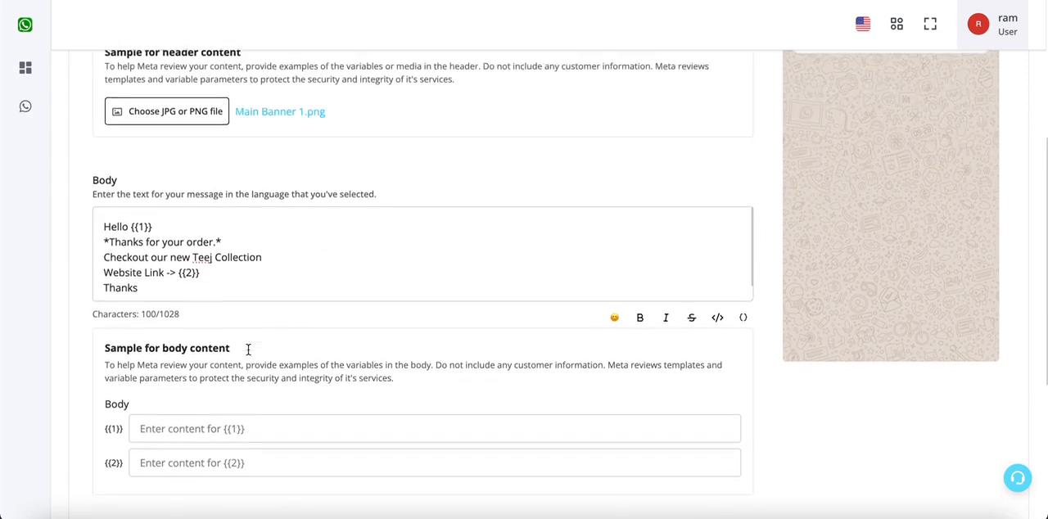
left_click_drag(208, 311, 122, 257)
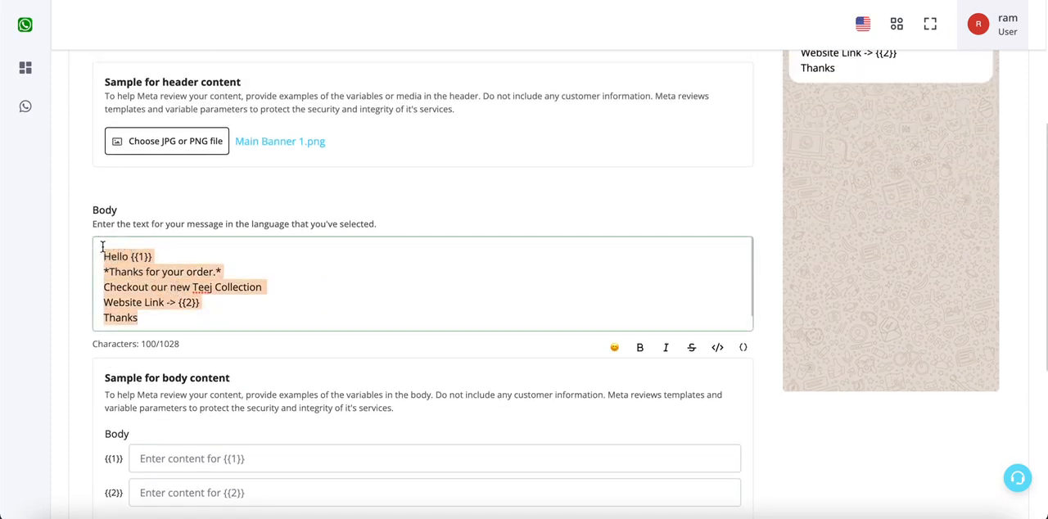
- Enter a customer's full name as the sample body content for variable {{1}}
scroll(297, 371, "down", 2)
left_click(297, 339)
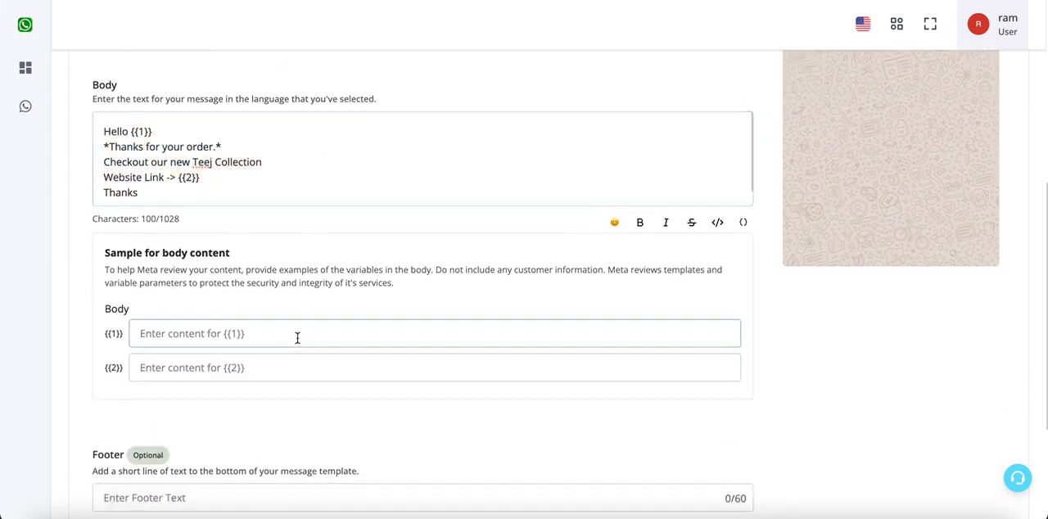
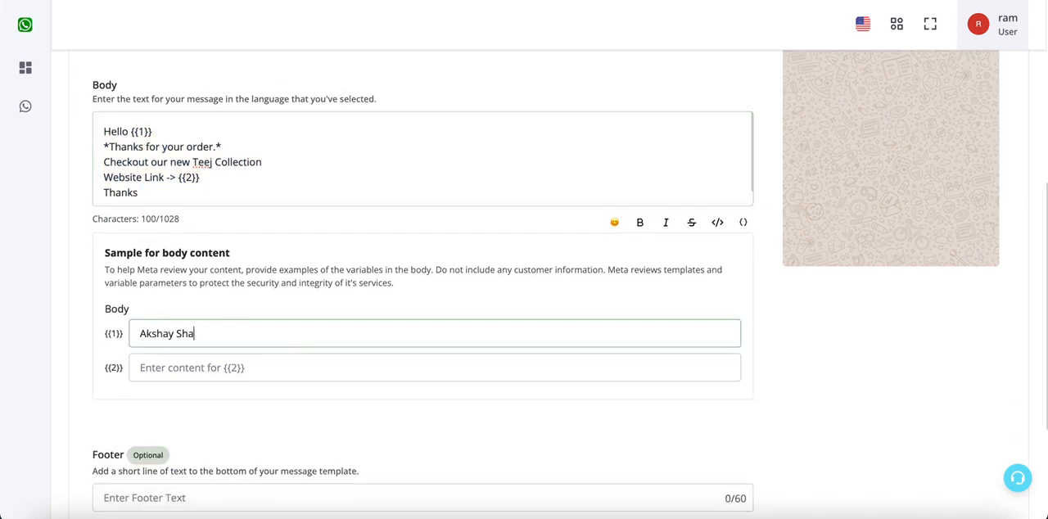
left_click(289, 364)
type("https")
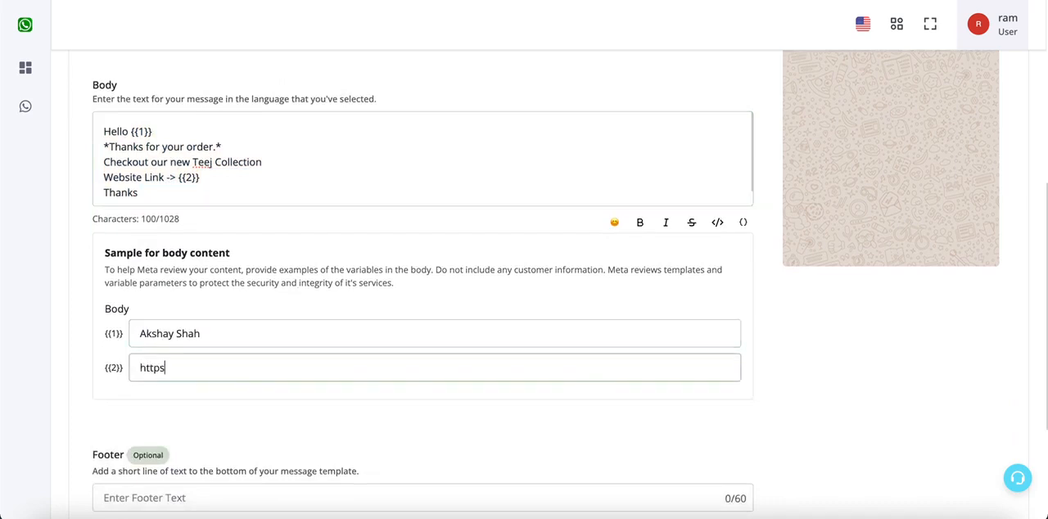
type("://google.com")
left_click(312, 407)
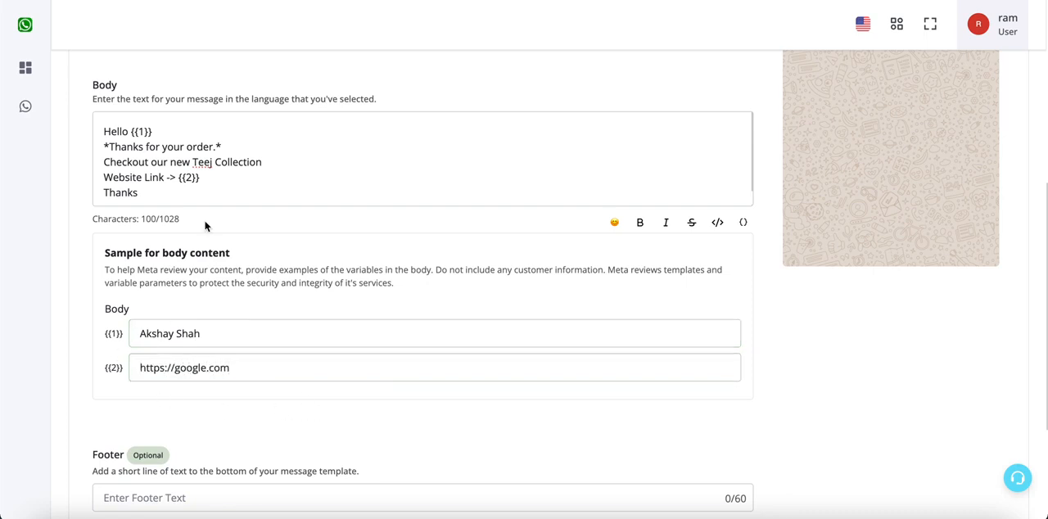
scroll(206, 219, "up", 1)
left_click_drag(206, 200, 185, 193)
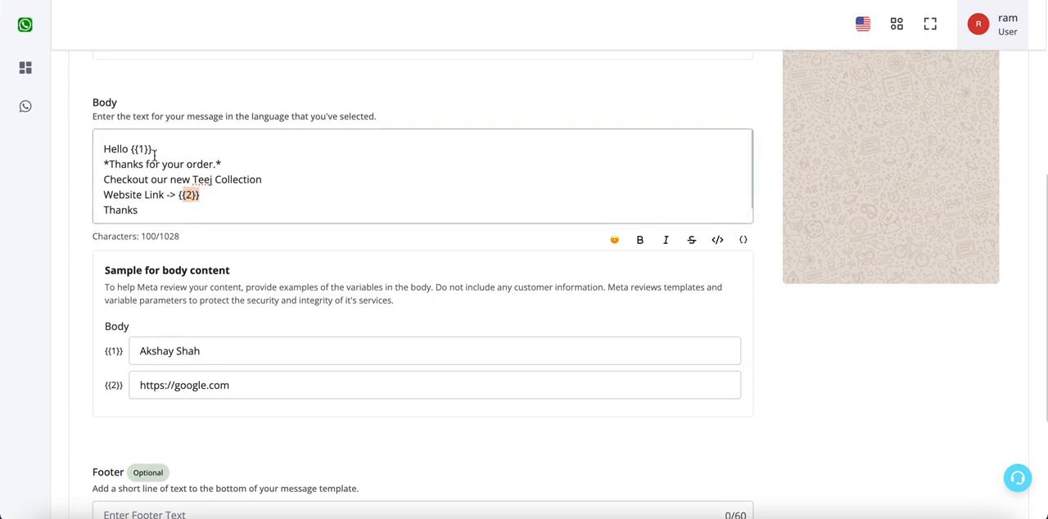
left_click_drag(152, 143, 134, 145)
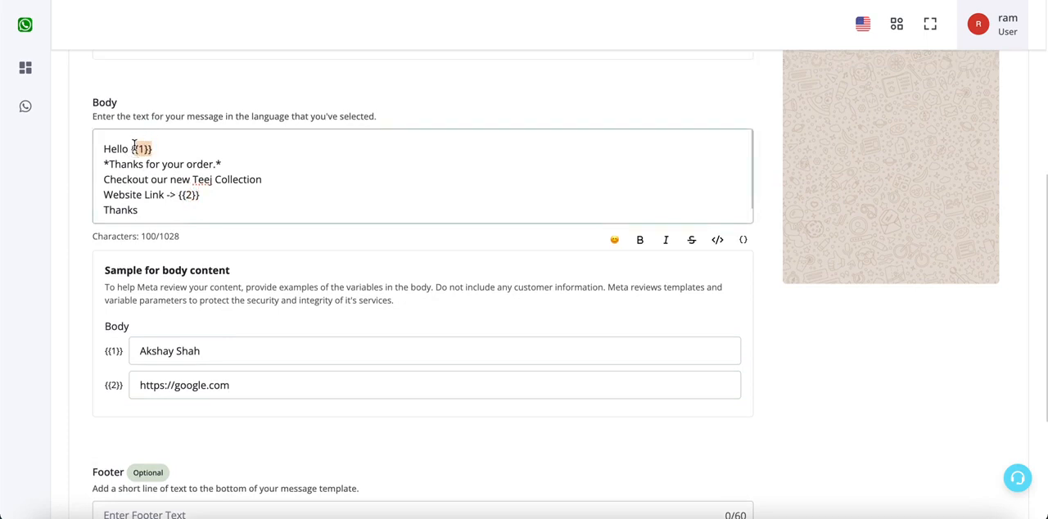
scroll(293, 357, "down", 5)
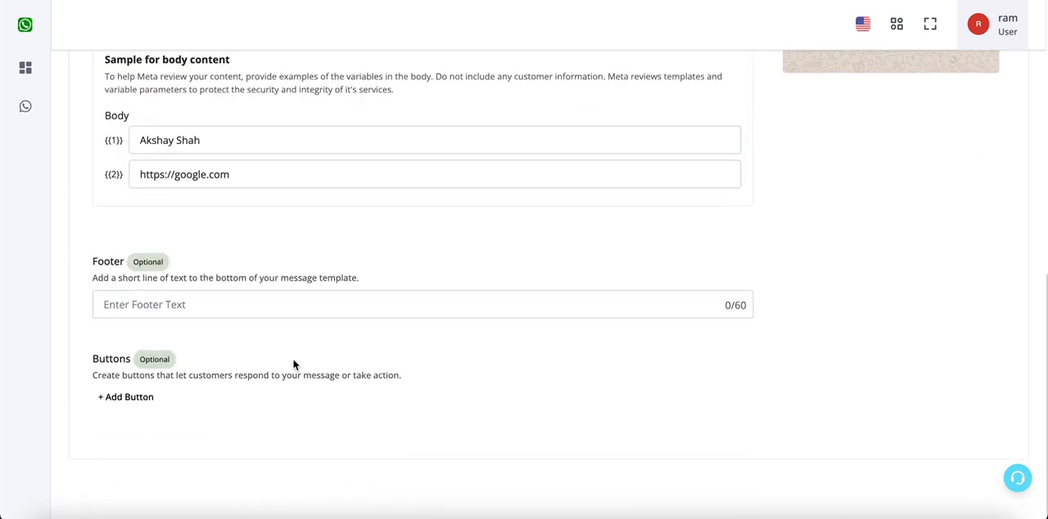
- Set the template's footer text to "To Unsubscribe Press Stop" and check it in the message preview
left_click(590, 309)
scroll(848, 231, "up", 5)
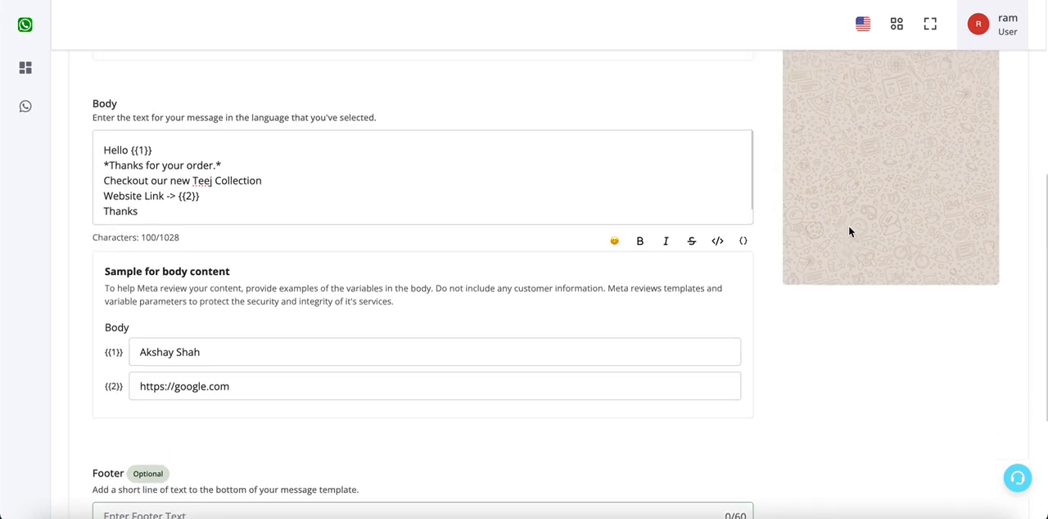
scroll(848, 232, "up", 8)
scroll(848, 232, "down", 13)
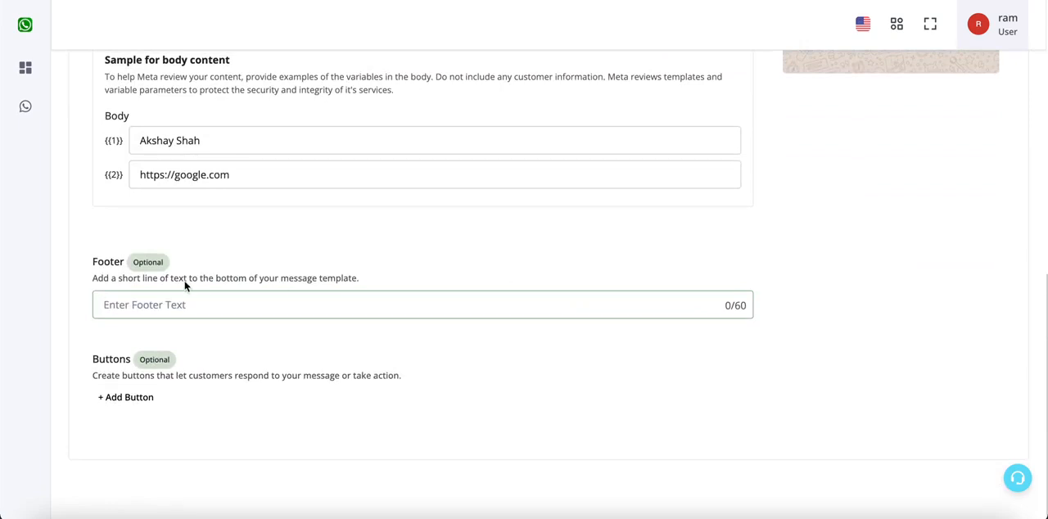
type("To Unsubscribe Press Stop")
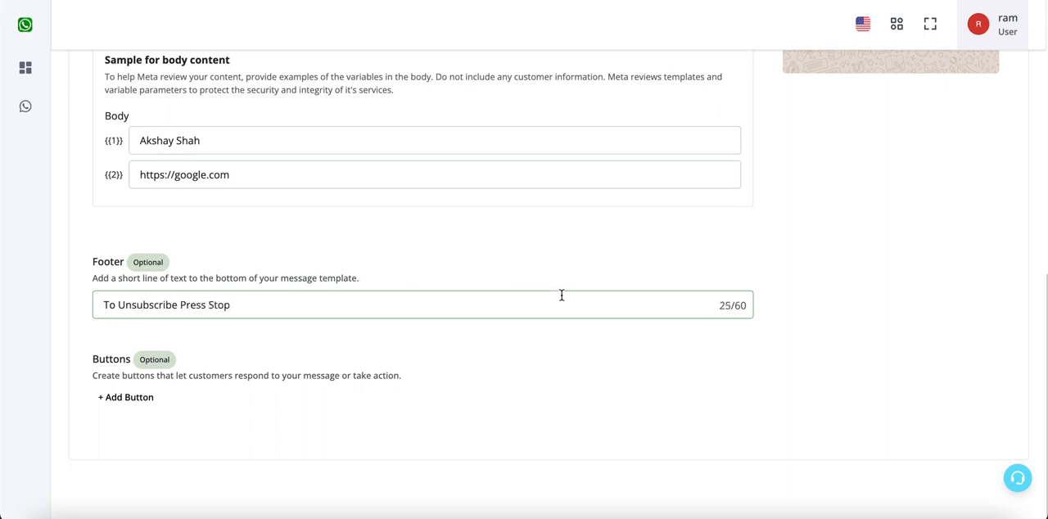
scroll(587, 254, "up", 10)
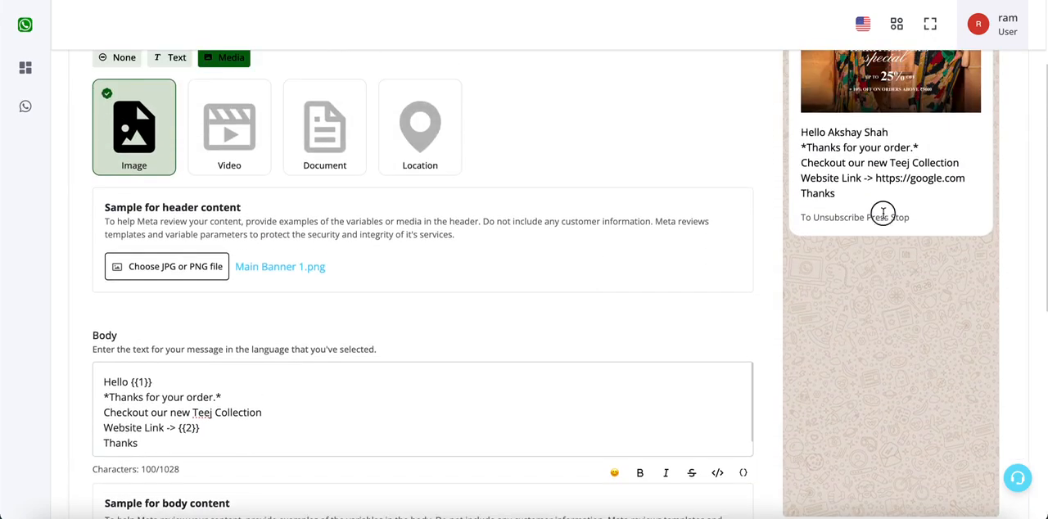
triple_click(883, 213)
- Add a Visit website call-to-action button with the button text "Visit Website"
scroll(883, 213, "down", 5)
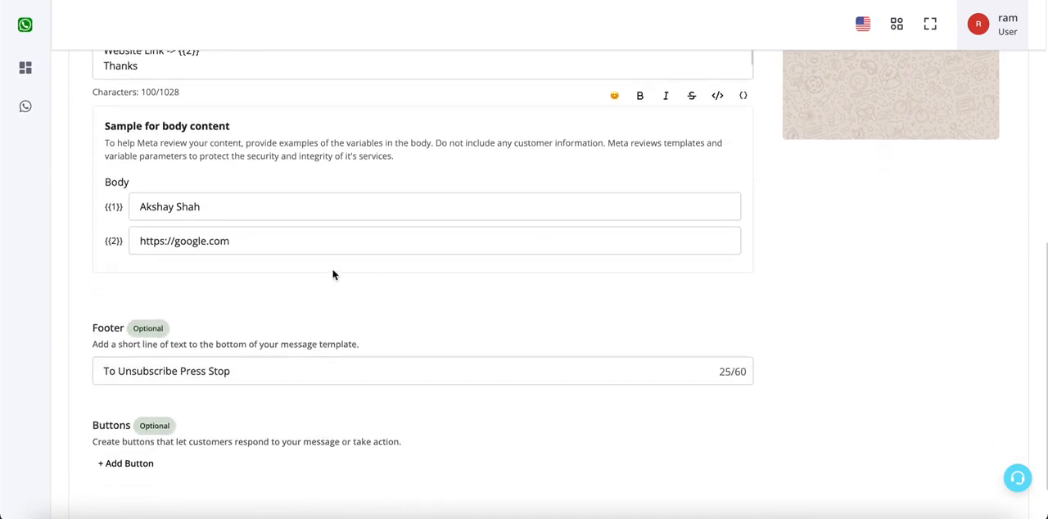
left_click(143, 397)
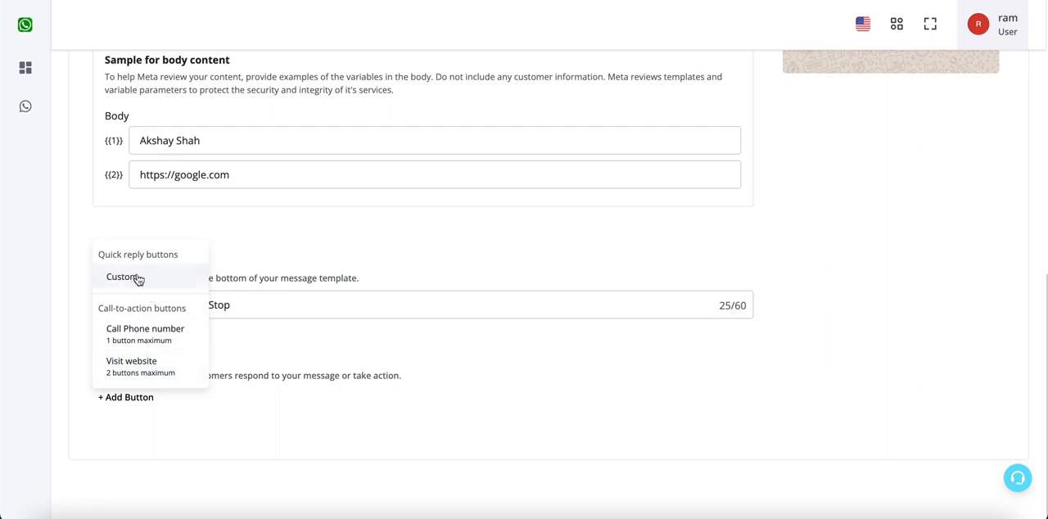
left_click(152, 371)
scroll(347, 405, "down", 2)
left_click(354, 343)
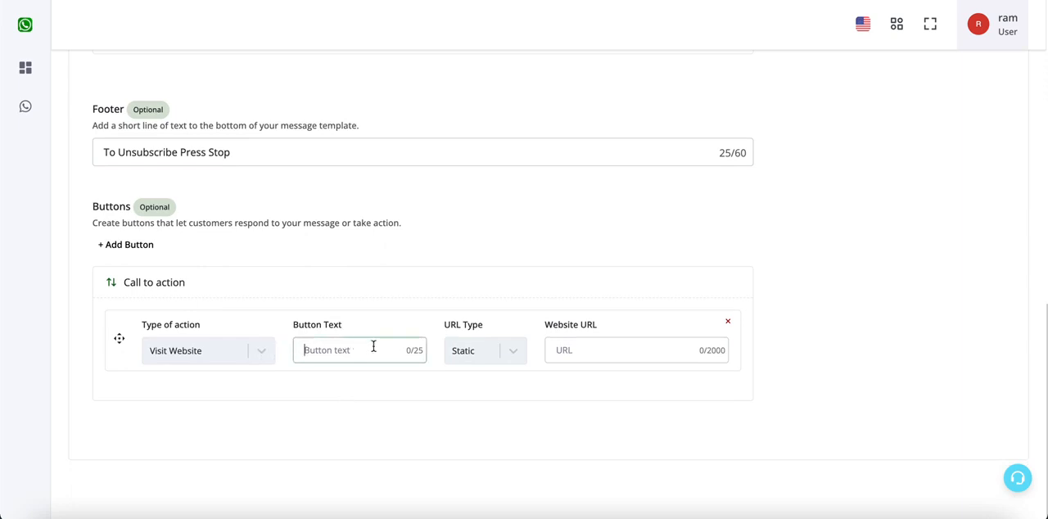
type("Visit Website")
left_click(472, 358)
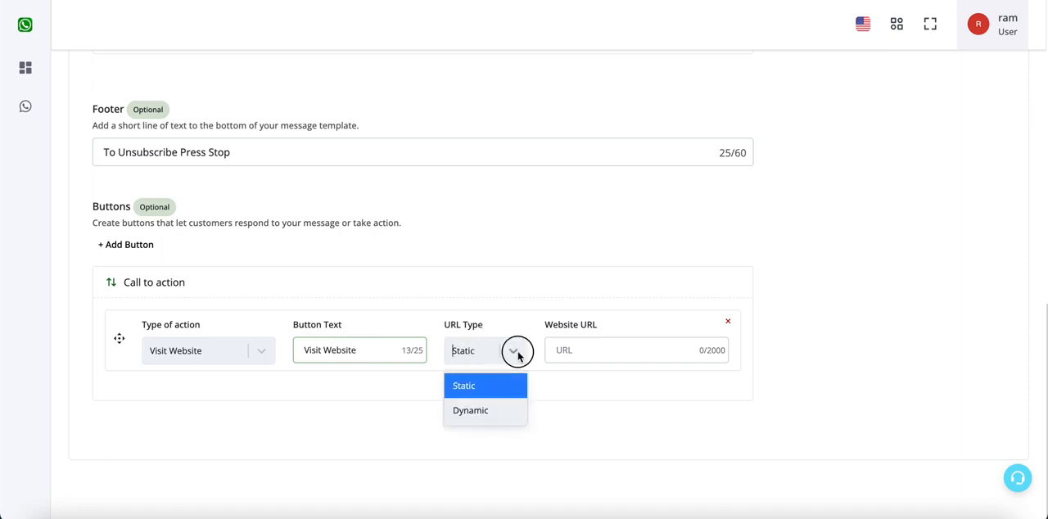
left_click(611, 349)
type("https")
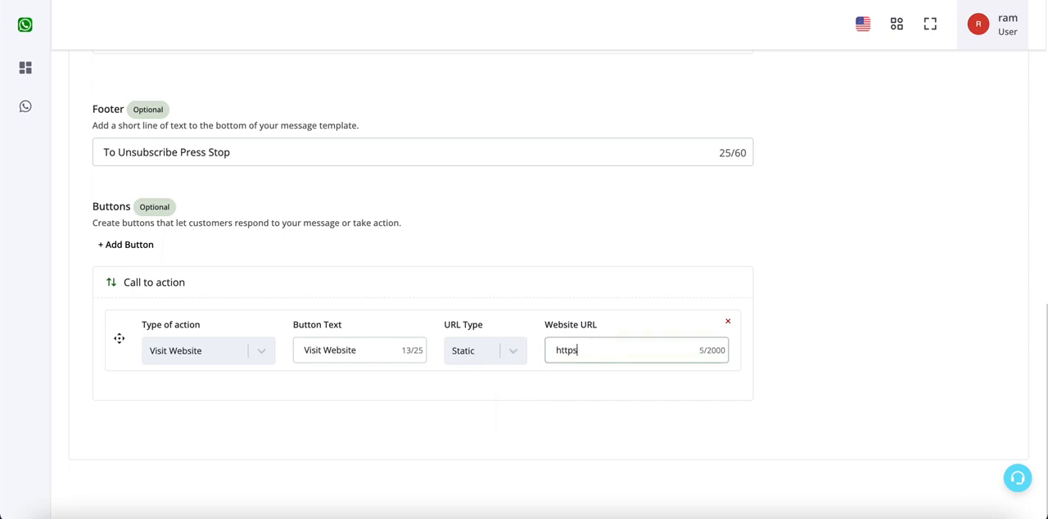
type("://google.com")
- Add a second Visit website call-to-action button with the button text "Track Order"
left_click(137, 245)
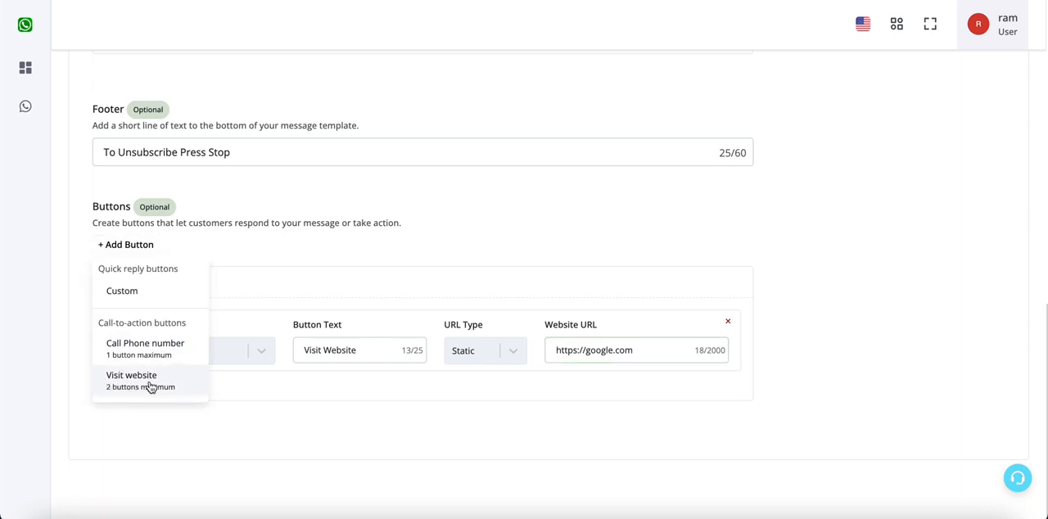
left_click(131, 380)
scroll(246, 409, "down", 1)
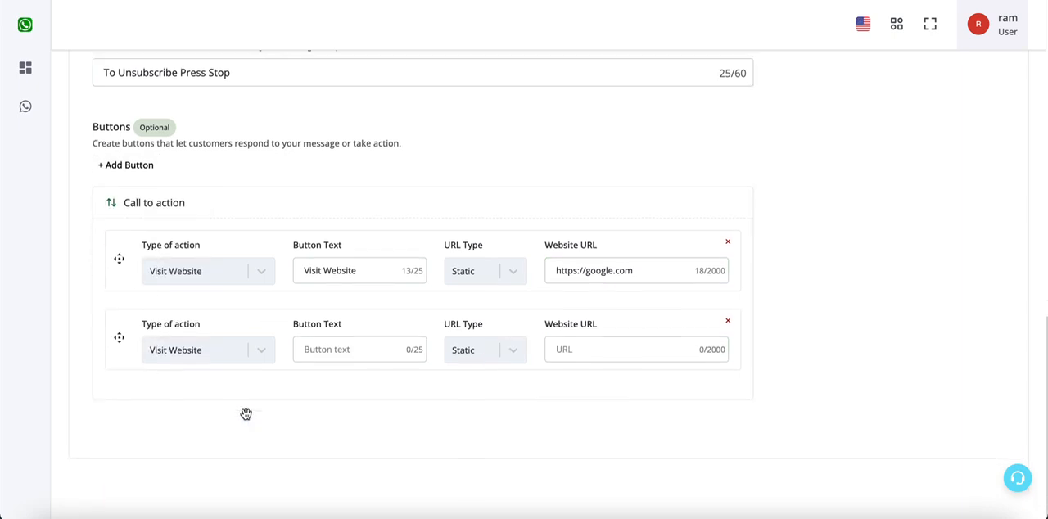
left_click(370, 349)
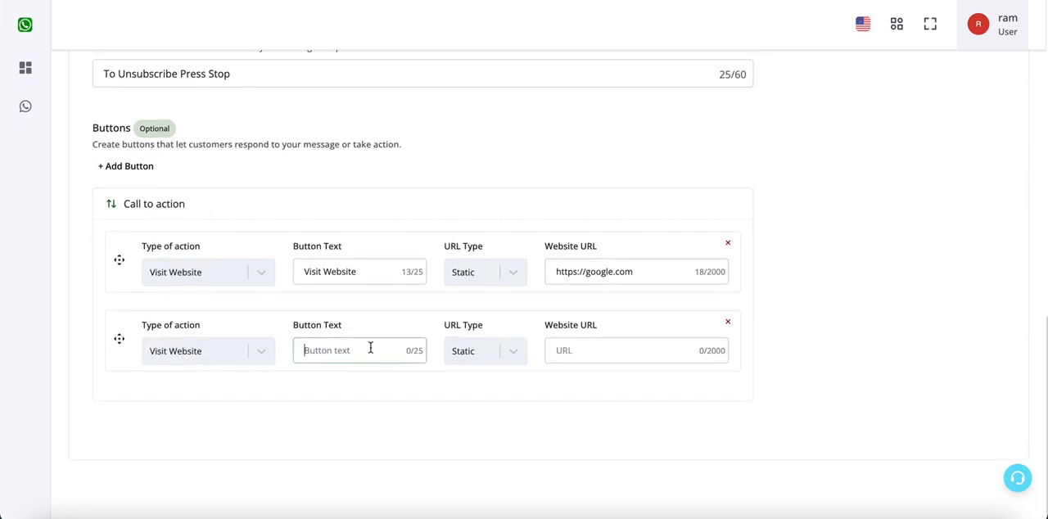
type("Track Order")
left_click(496, 349)
left_click(489, 414)
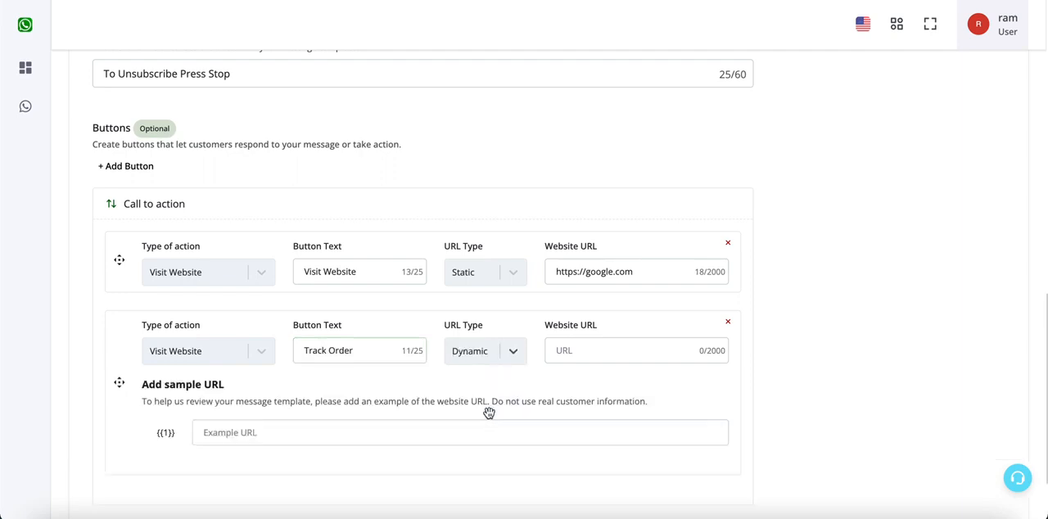
left_click(620, 350)
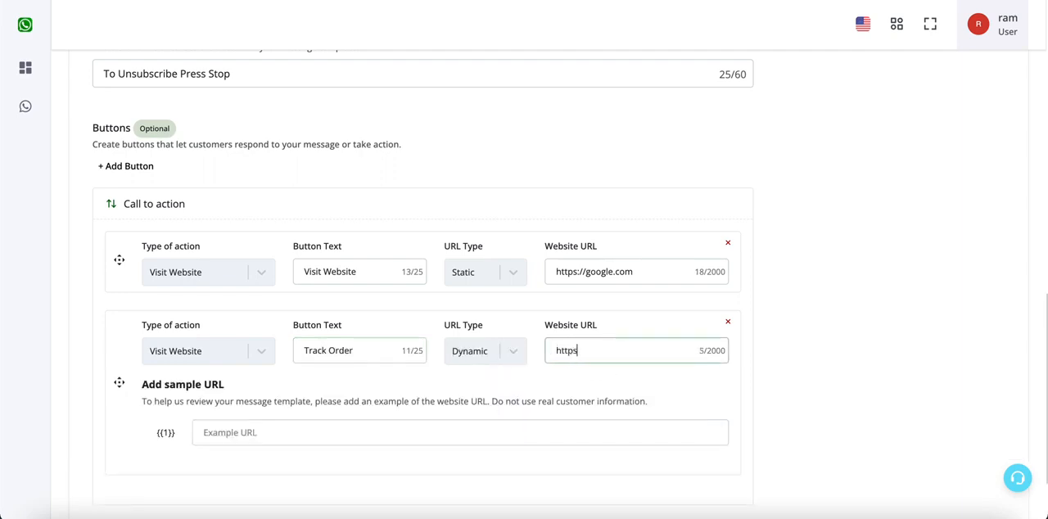
type("https://google.com")
scroll(479, 340, "down", 1)
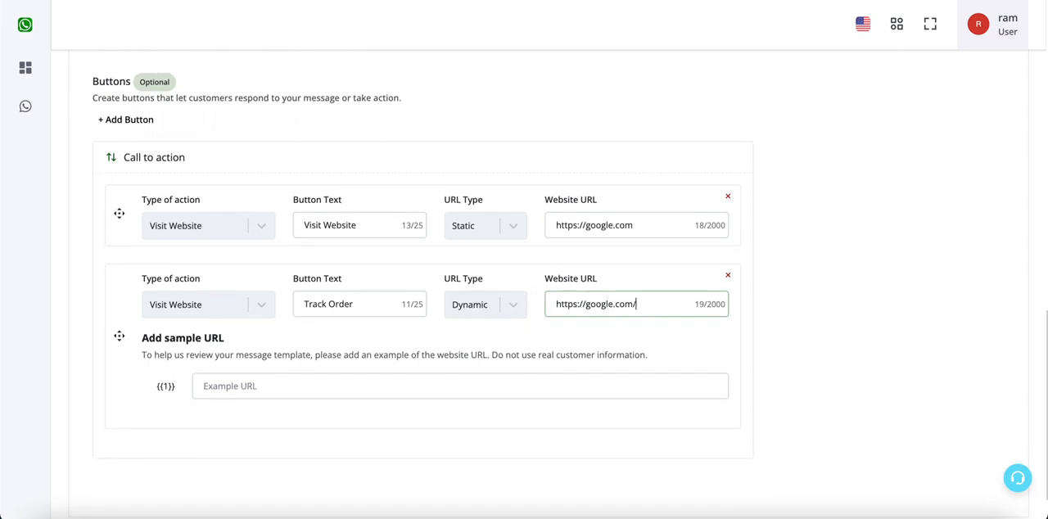
triple_click(651, 304)
key("ctrl+c")
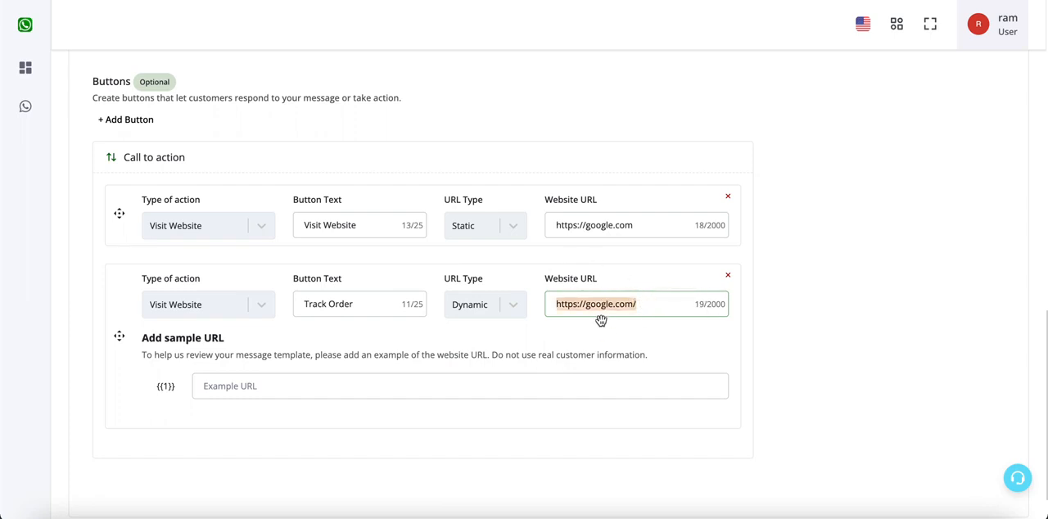
left_click(522, 388)
key("ctrl+v")
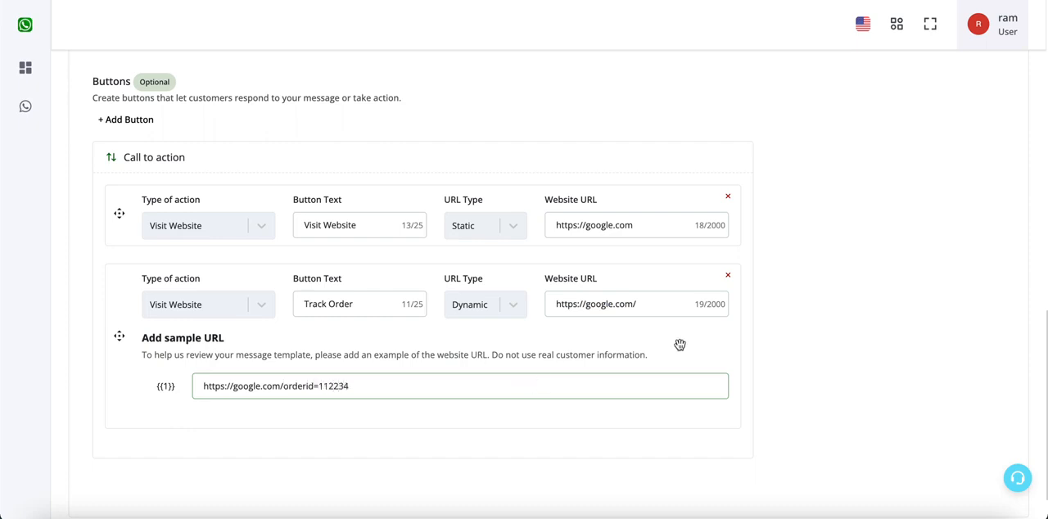
key("BackSpace")
type("3")
left_click(782, 352)
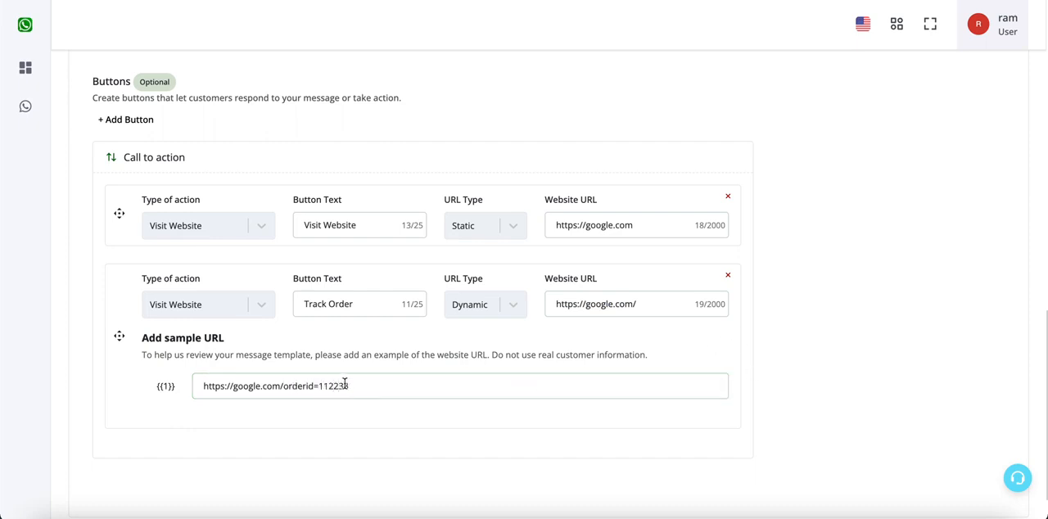
left_click_drag(351, 387, 283, 387)
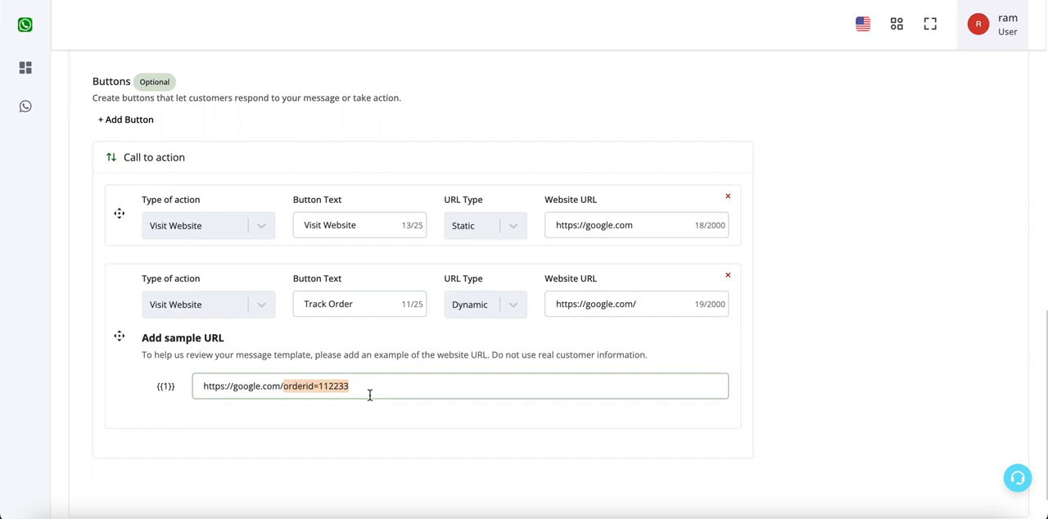
- Add a phone number call-to-action button with the button text "Call Now"
scroll(369, 395, "up", 1)
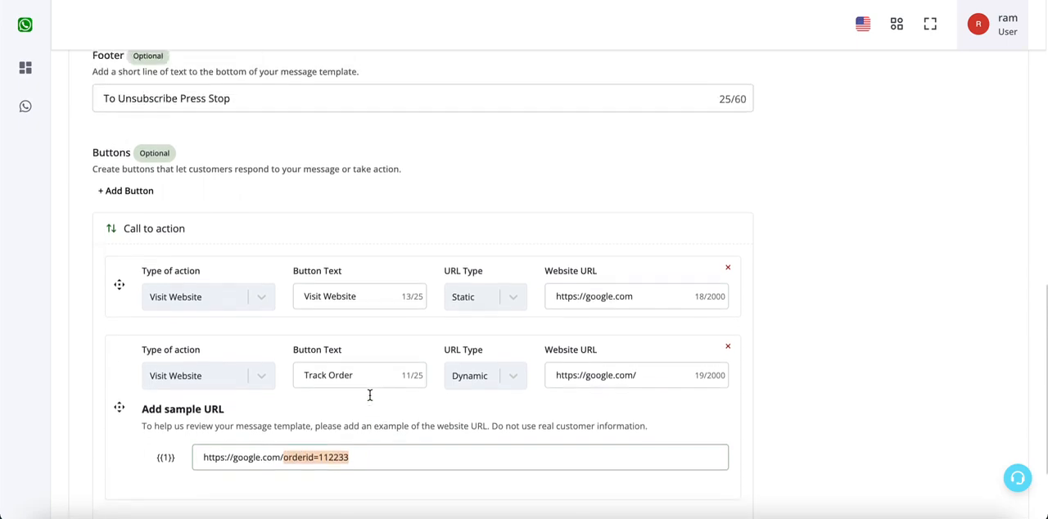
left_click(131, 194)
left_click(139, 300)
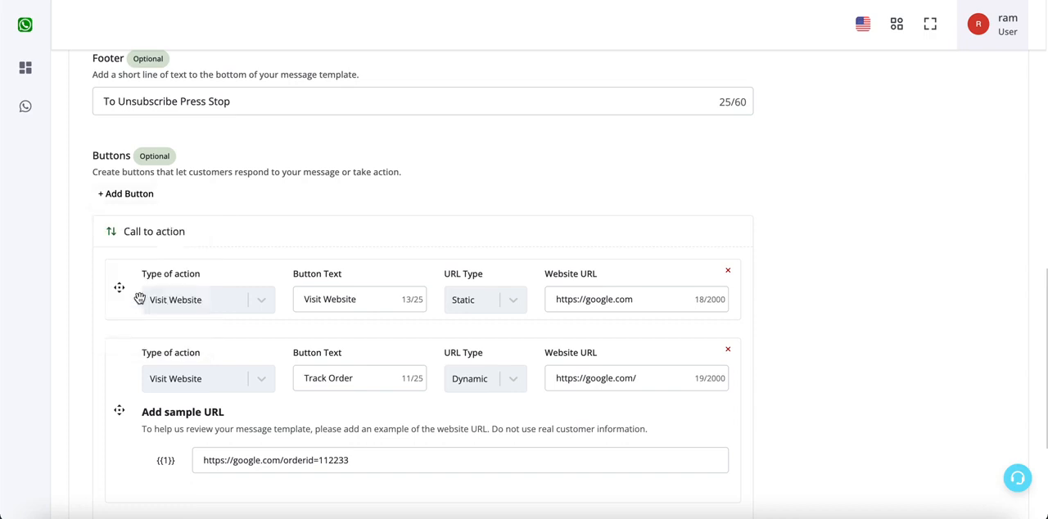
scroll(139, 299, "down", 3)
left_click(382, 366)
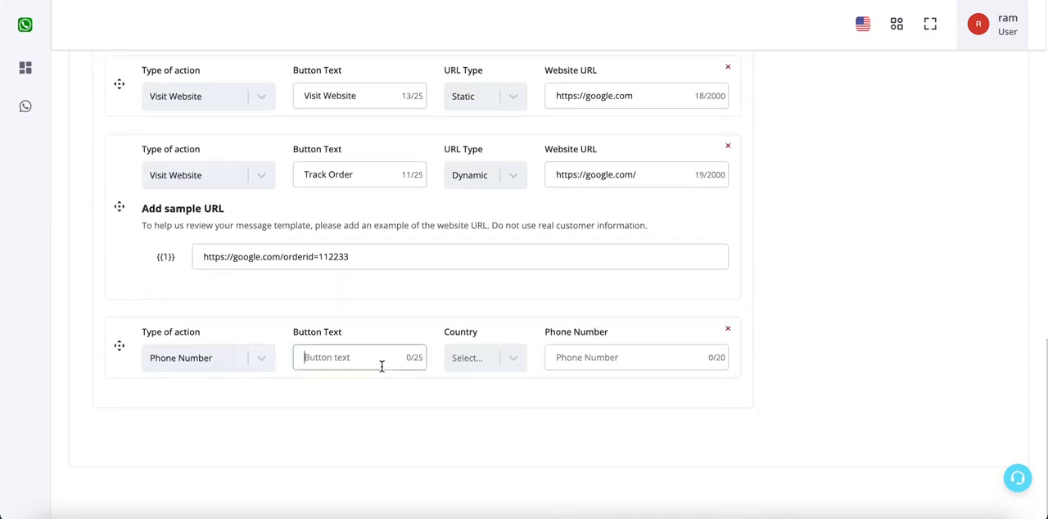
type("Call Now")
- Set the Call Now button's country code to +91 and fill in its phone number
left_click(508, 366)
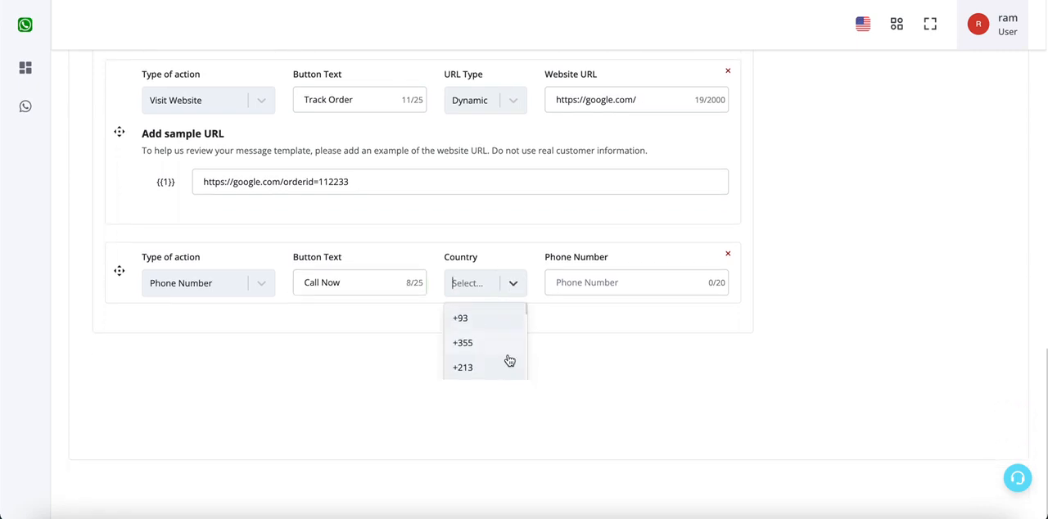
type("+91")
left_click(487, 381)
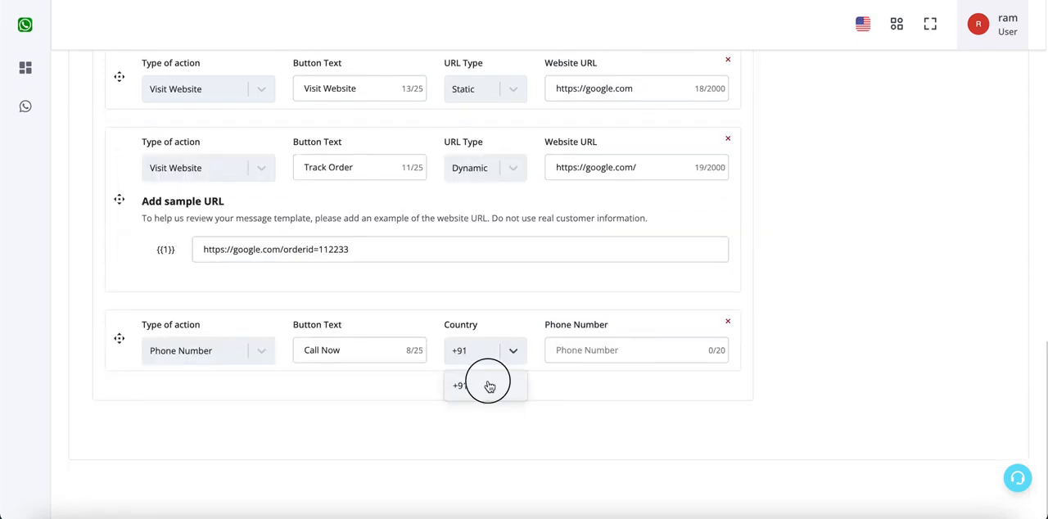
left_click(586, 352)
type("9999988888")
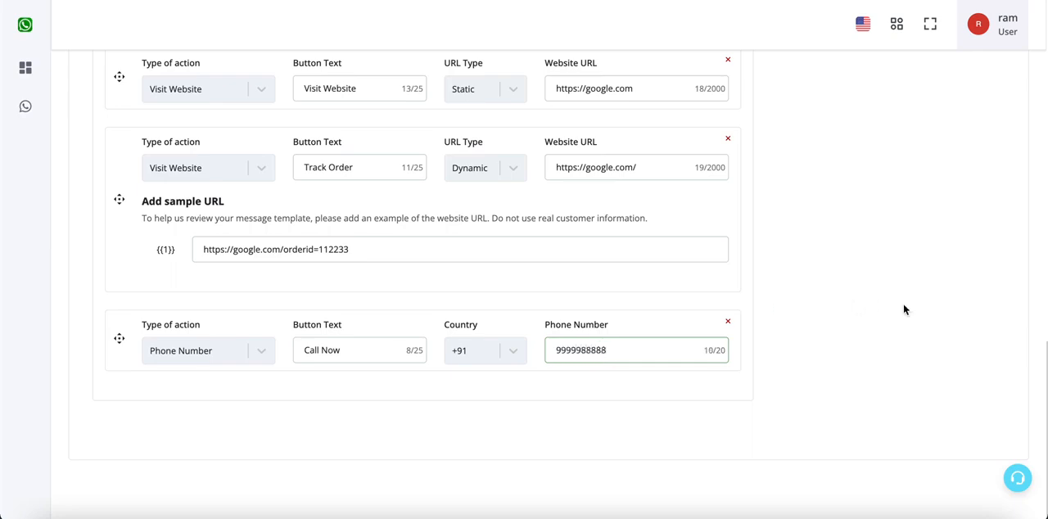
- Check the call-to-action buttons in the message preview against their settings, including the full options list
scroll(904, 309, "up", 10)
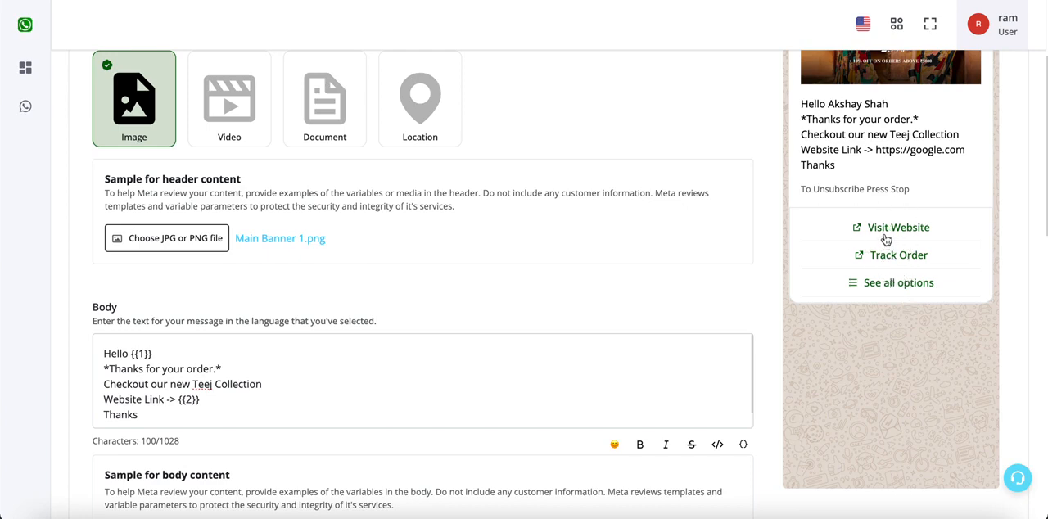
scroll(787, 306, "down", 10)
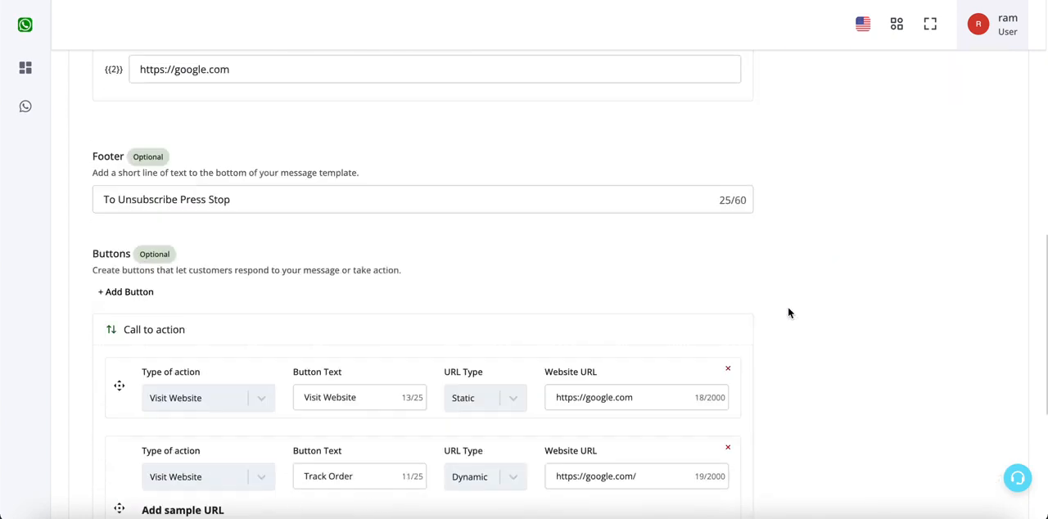
scroll(861, 281, "up", 10)
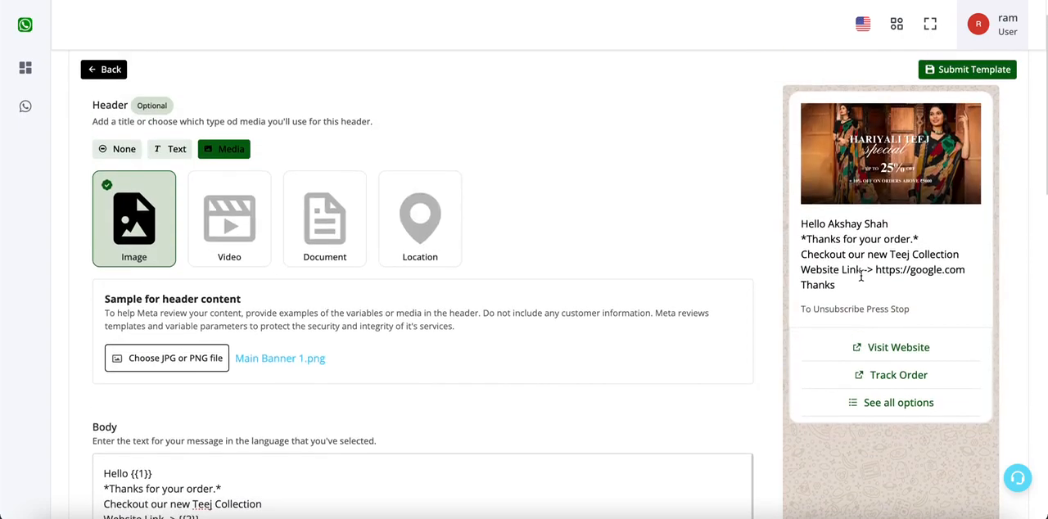
scroll(896, 382, "down", 10)
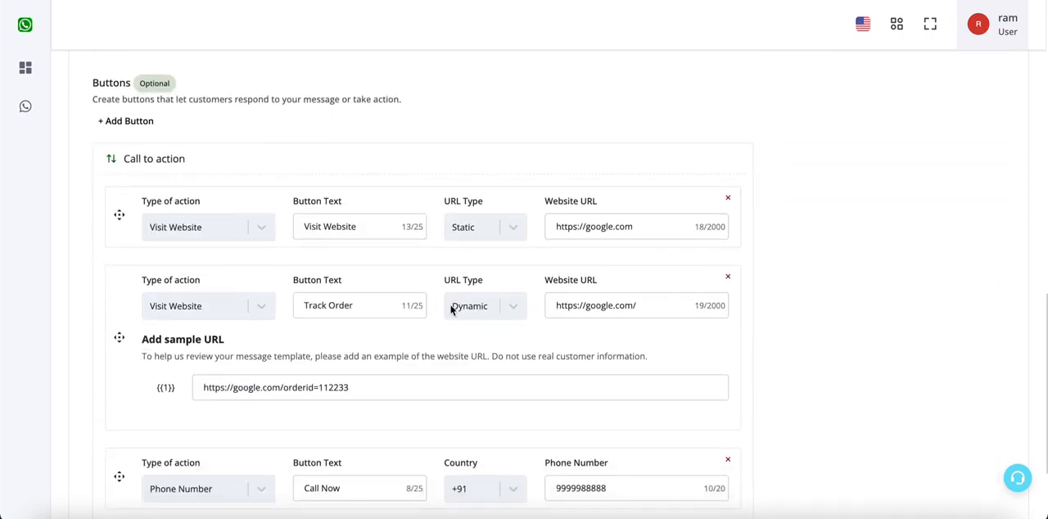
scroll(768, 345, "up", 10)
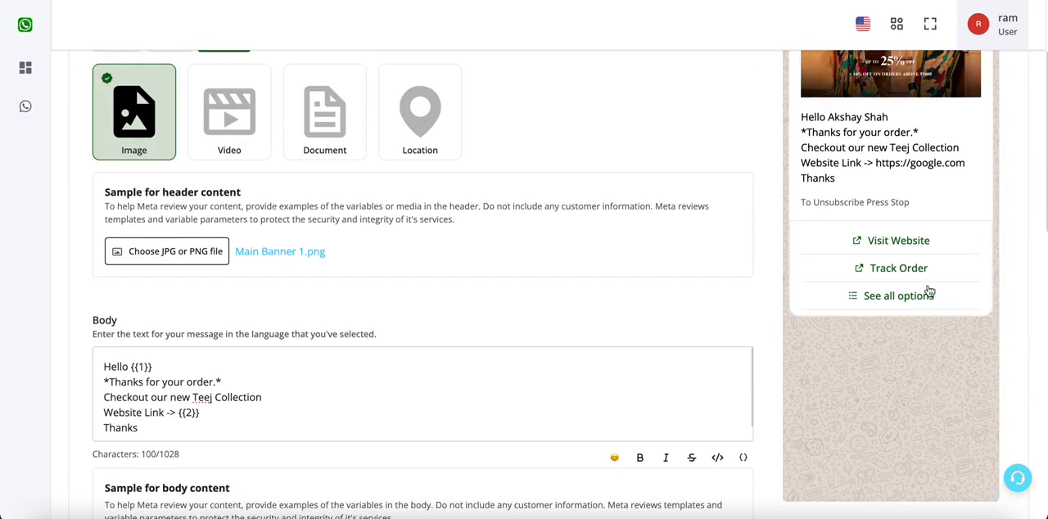
left_click(887, 301)
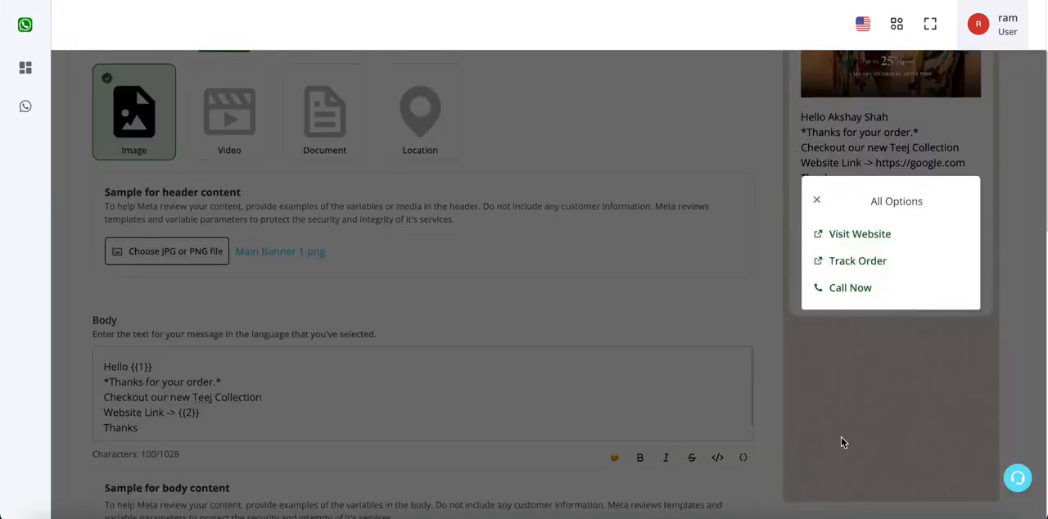
left_click(816, 200)
- Reorder the call-to-action buttons by moving Call Now above Track Order and Track Order to first place
scroll(843, 350, "down", 10)
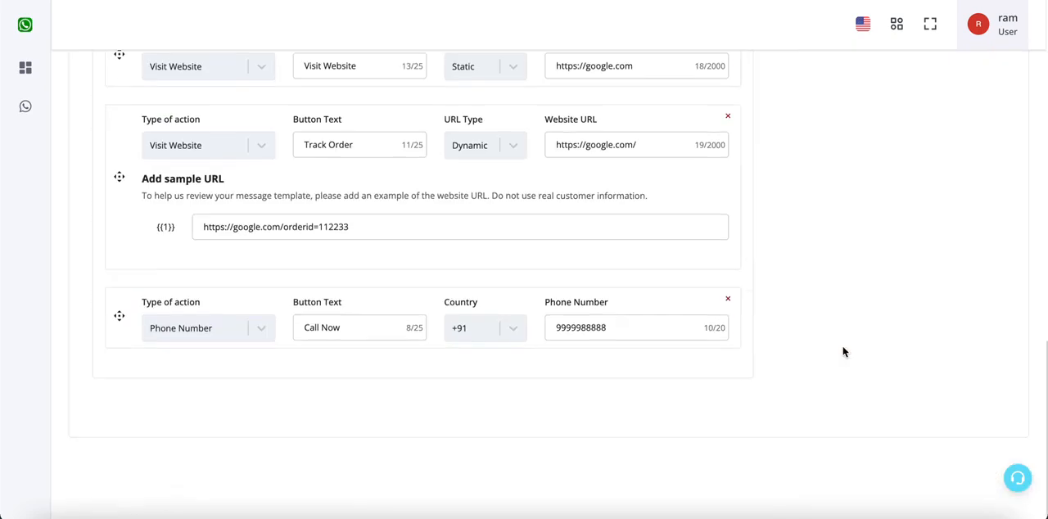
scroll(844, 352, "up", 1)
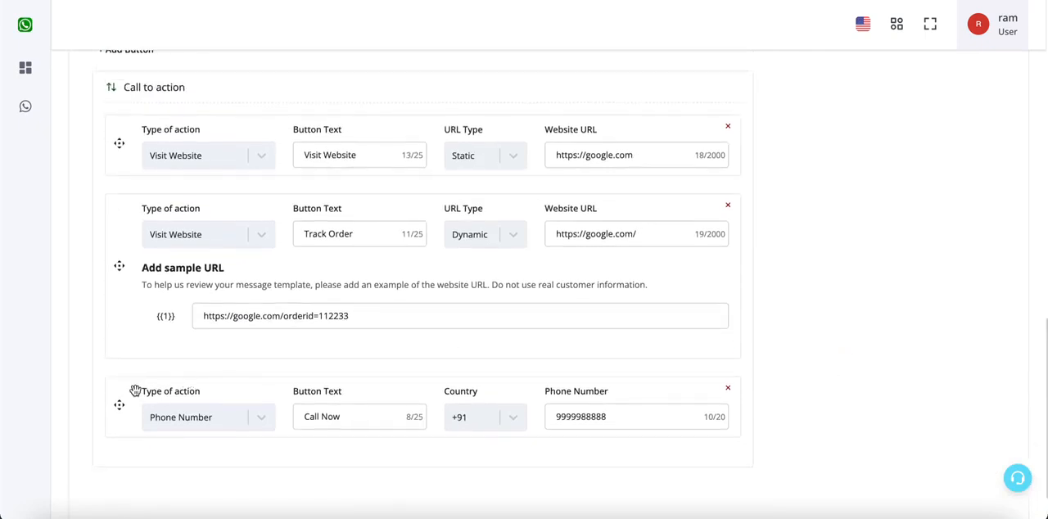
left_click_drag(122, 393, 122, 221)
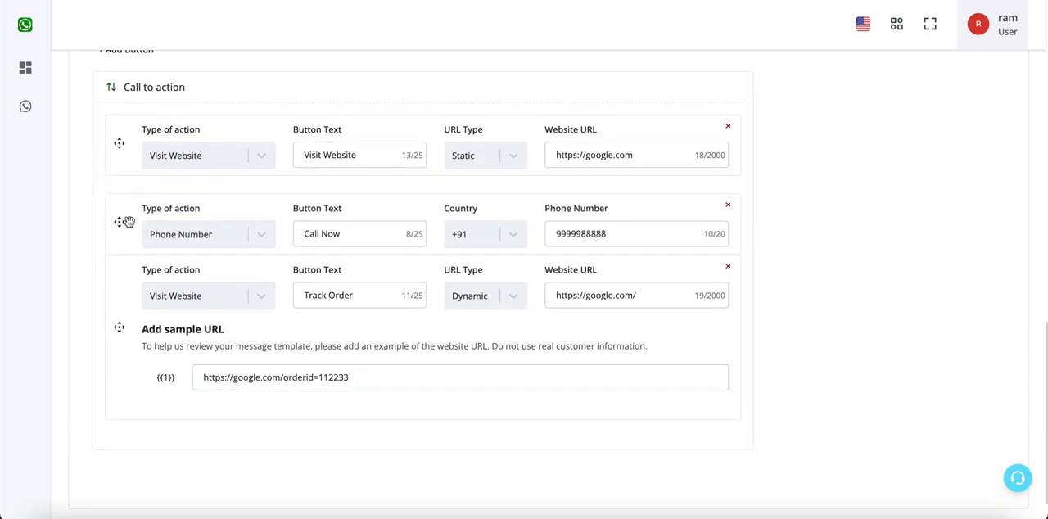
left_click_drag(115, 304, 122, 138)
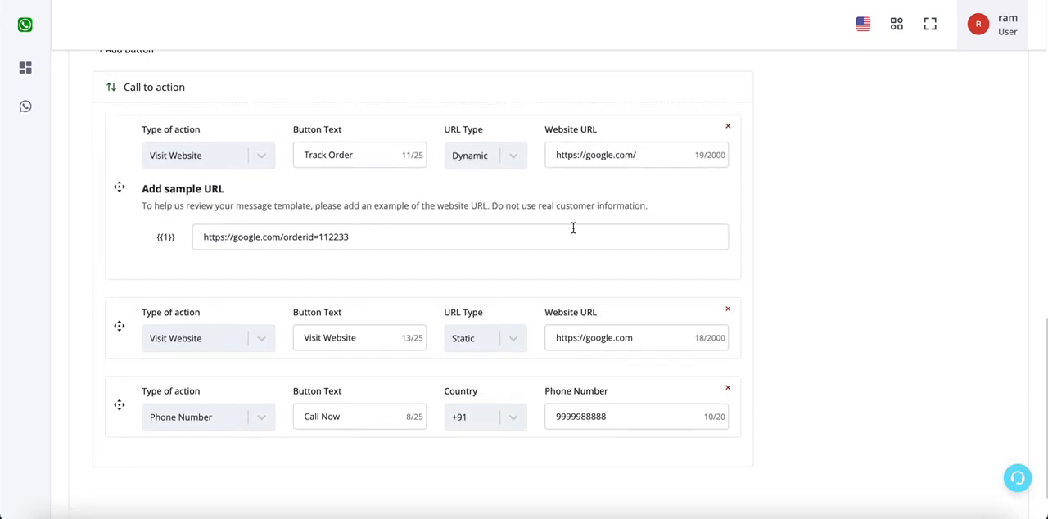
scroll(573, 227, "up", 10)
scroll(859, 340, "down", 6)
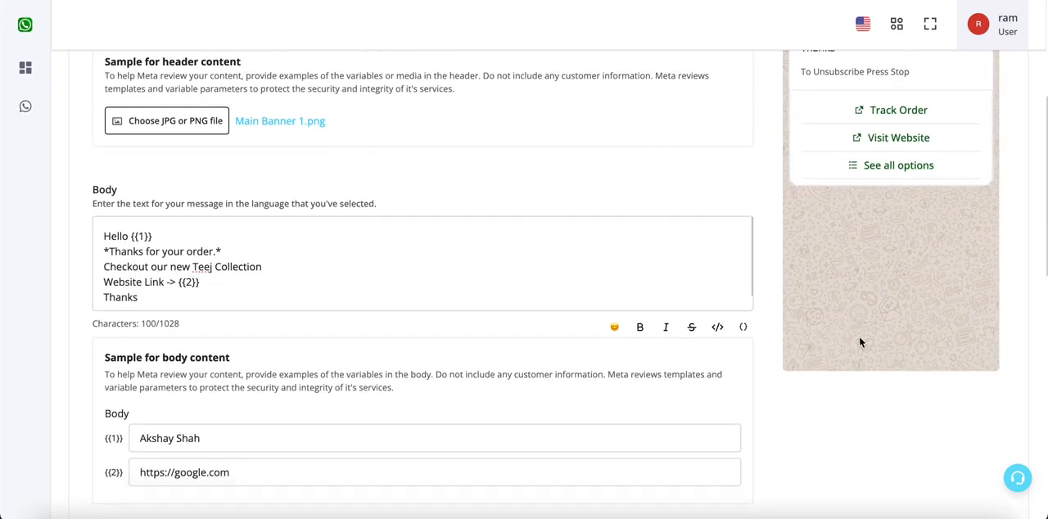
scroll(639, 311, "up", 7)
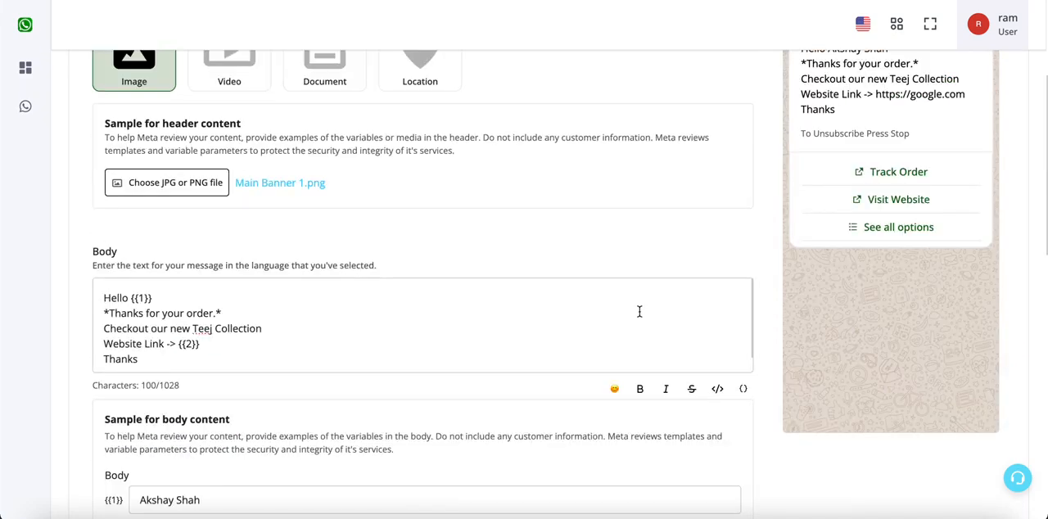
- Move the Call Now button to first place in the call-to-action list and check the message preview
scroll(887, 188, "down", 2)
scroll(845, 238, "down", 3)
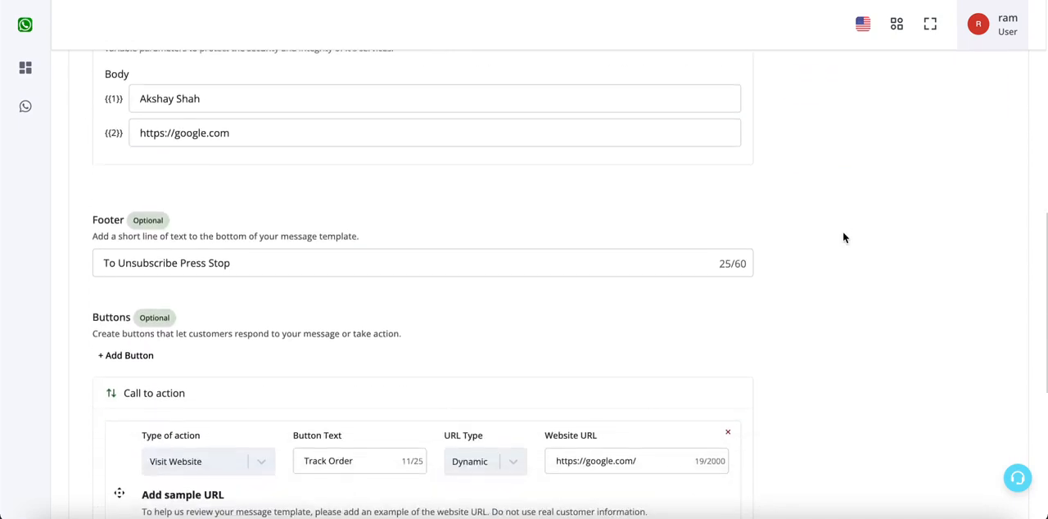
scroll(159, 360, "down", 3)
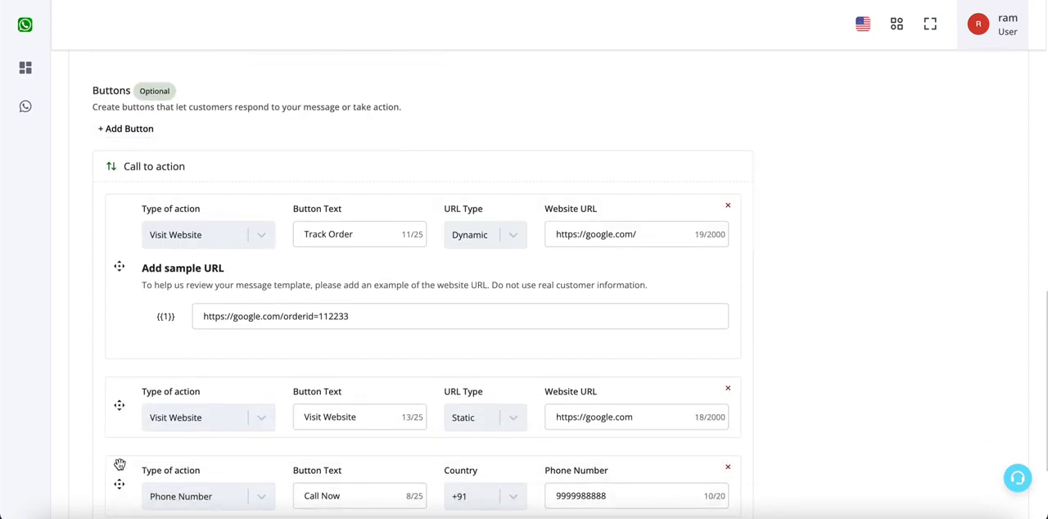
left_click_drag(121, 487, 220, 219)
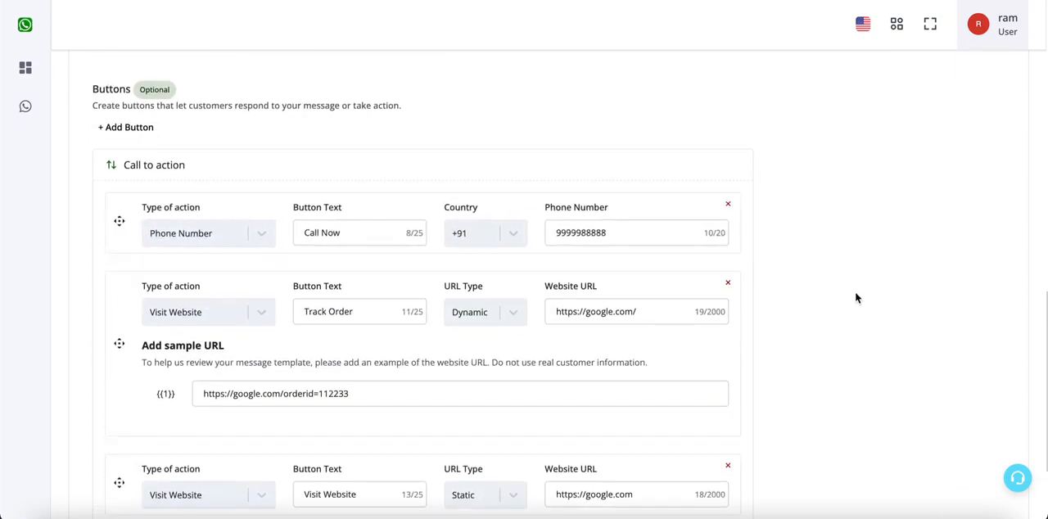
scroll(855, 297, "up", 8)
scroll(866, 288, "down", 10)
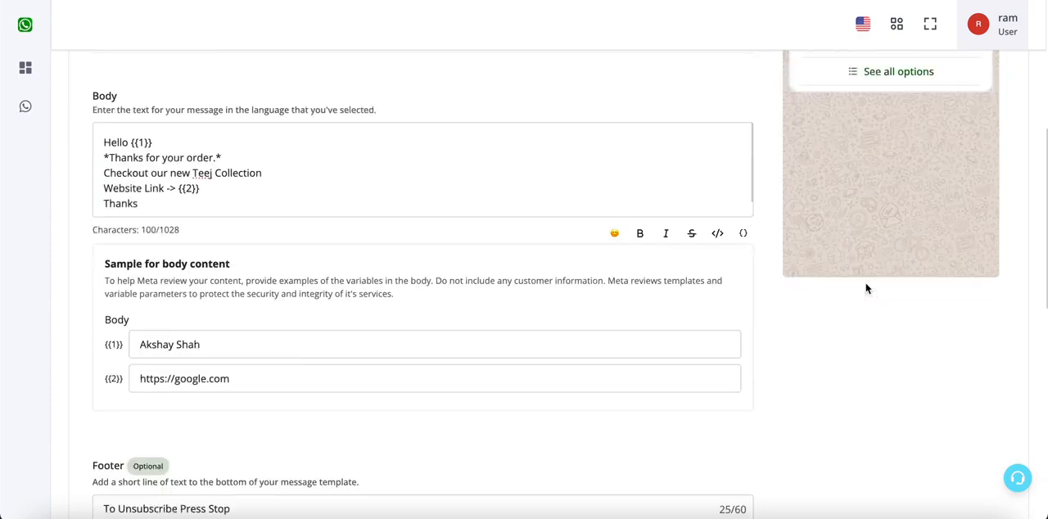
scroll(229, 240, "down", 1)
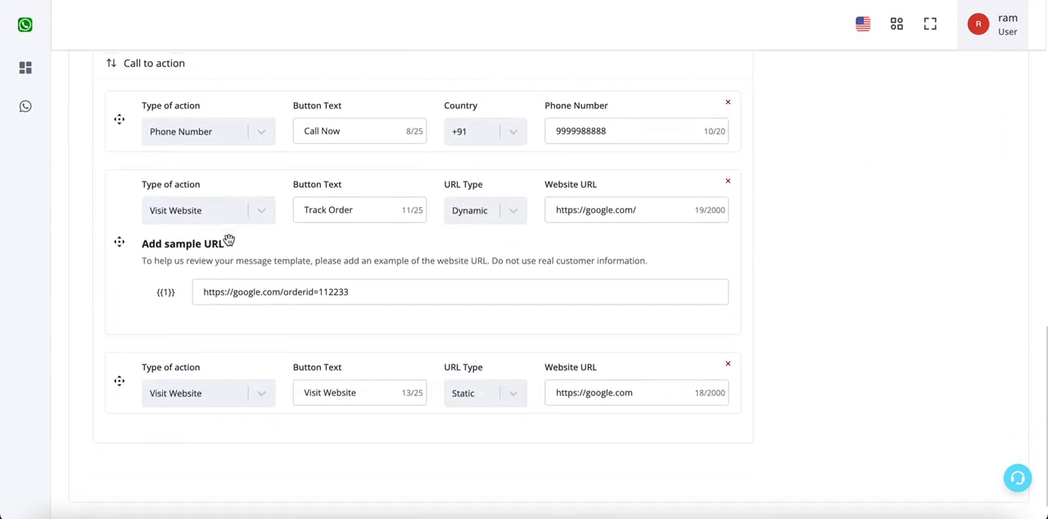
- Check which button types can still be added to the template
scroll(229, 240, "up", 1)
left_click(130, 112)
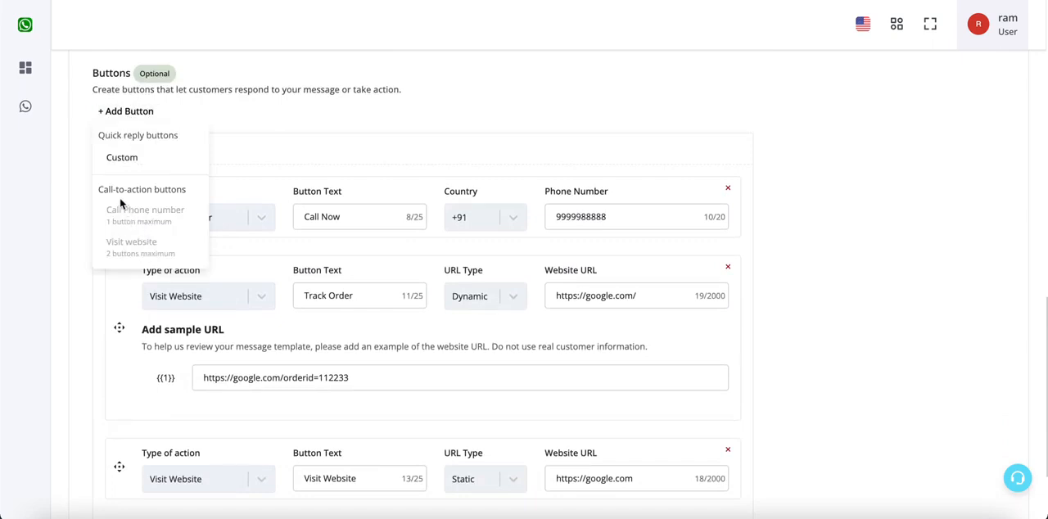
left_click(300, 163)
scroll(300, 164, "down", 2)
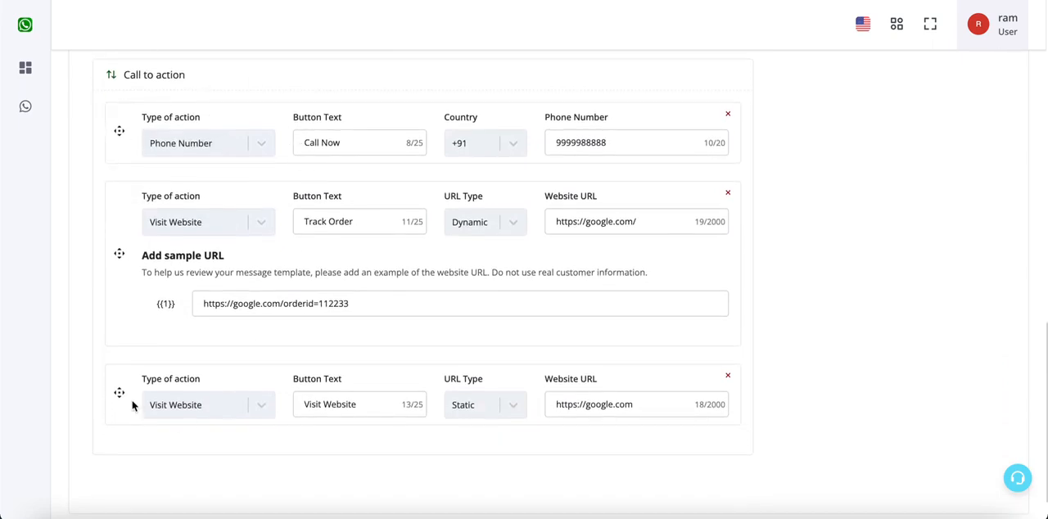
- Add a custom quick reply button with the button text "Stop"
scroll(172, 222, "up", 5)
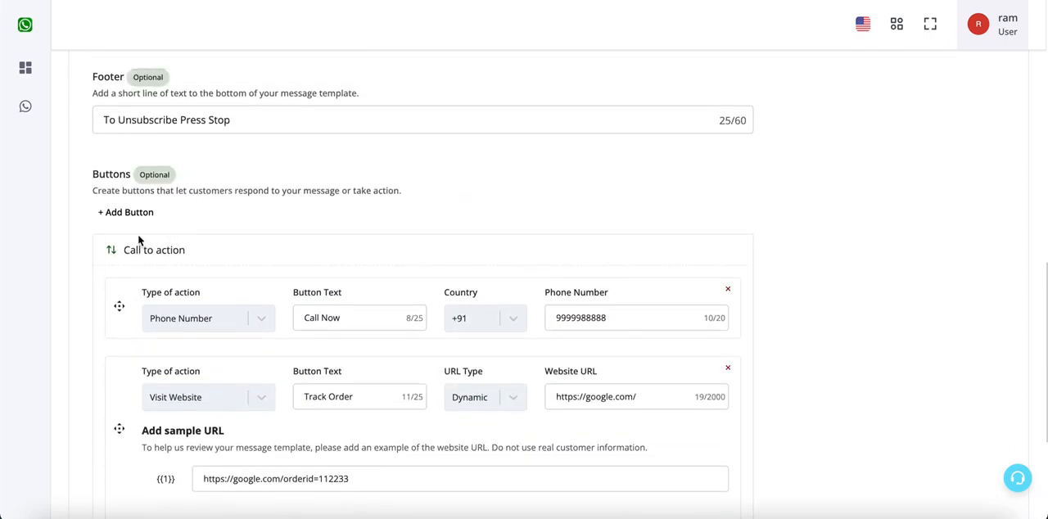
left_click(132, 214)
left_click(147, 258)
scroll(150, 262, "down", 3)
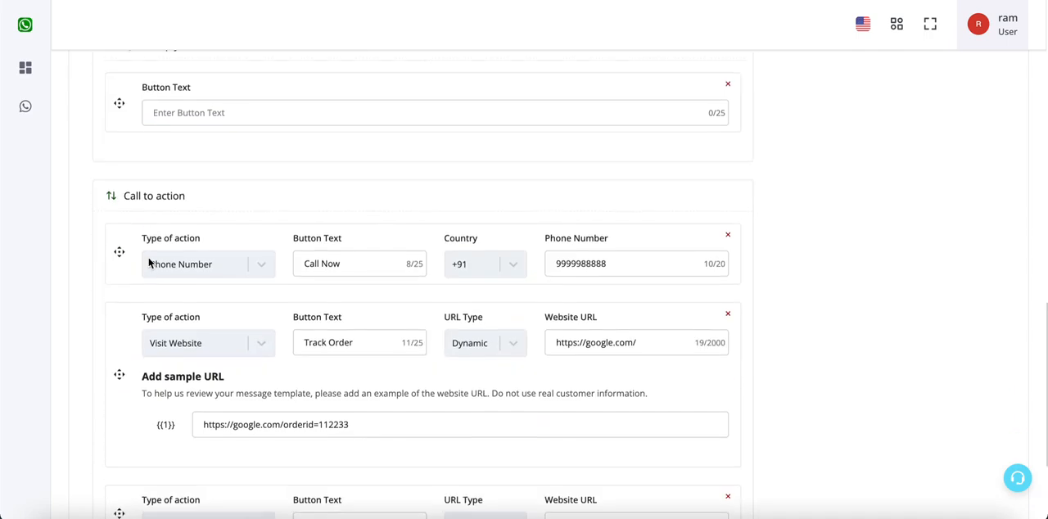
scroll(150, 262, "up", 1)
left_click(220, 174)
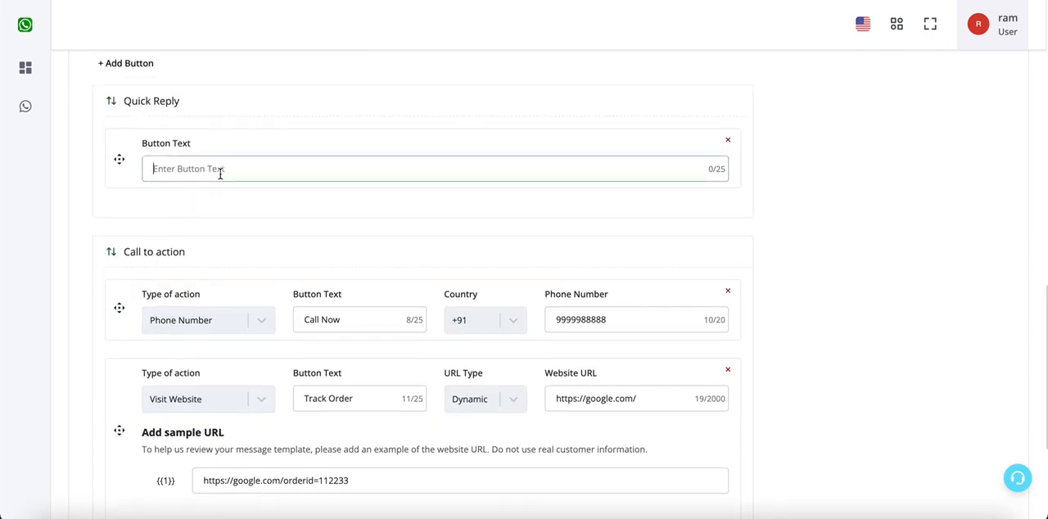
type("Stop")
- Add a second custom quick reply button with the button text "Order Now"
scroll(422, 285, "up", 1)
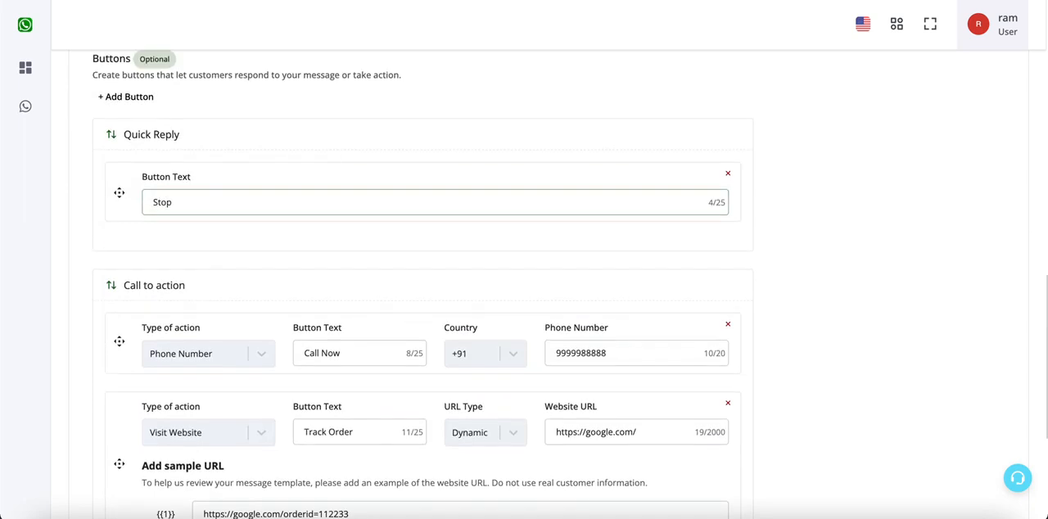
left_click(137, 98)
left_click(122, 142)
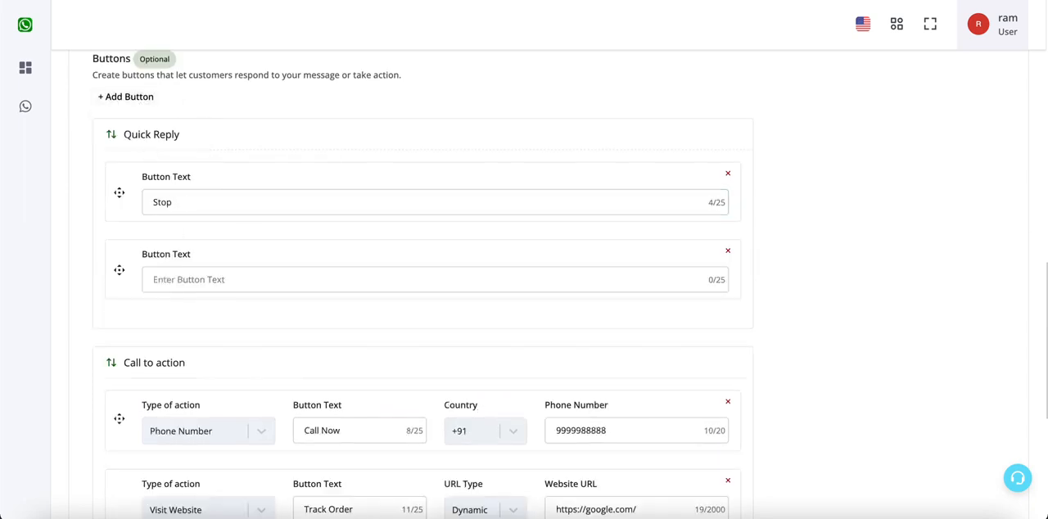
left_click(187, 280)
type("Order Now")
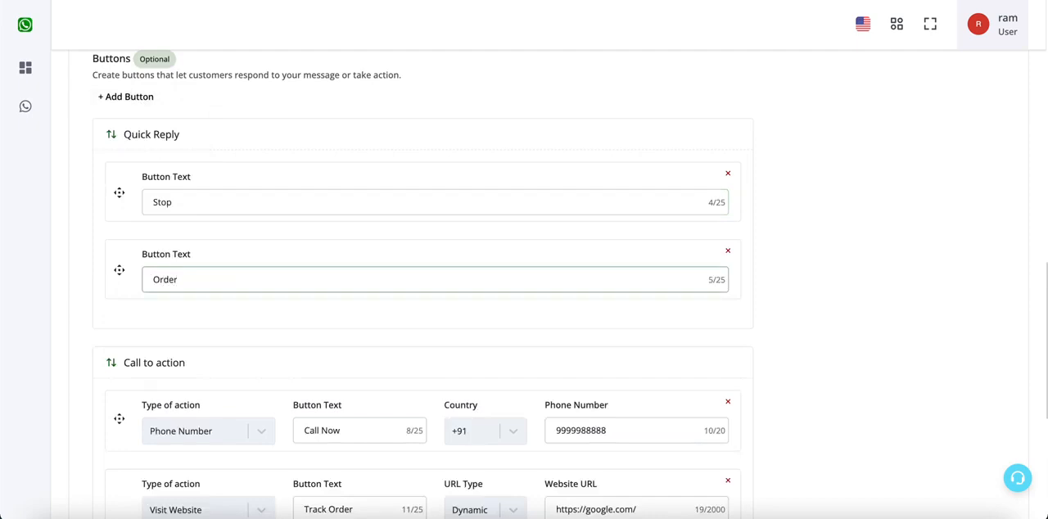
- Add a third custom quick reply button with the button text "Call Me"
left_click(138, 97)
left_click(168, 144)
left_click(203, 357)
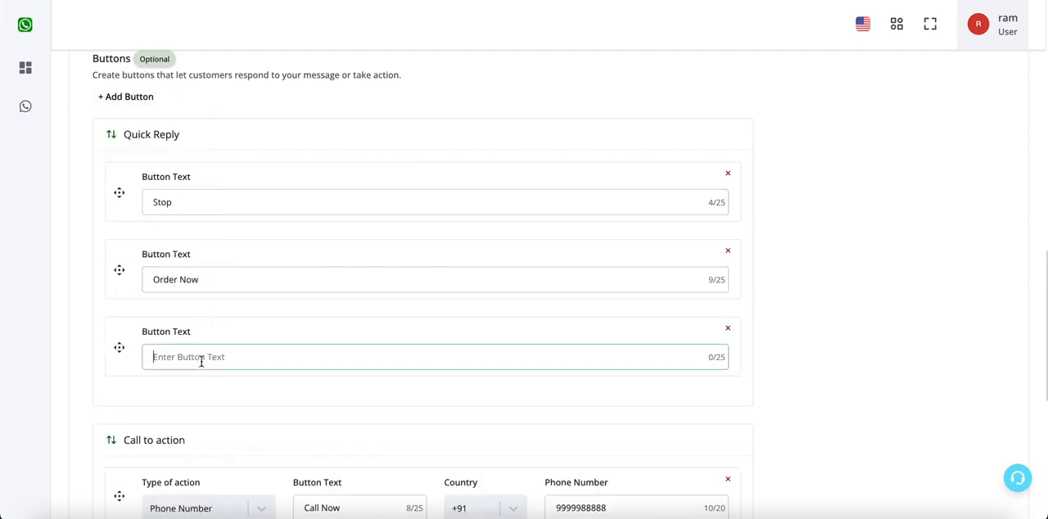
type("Call Me")
left_click(789, 363)
- Review all quick reply and call-to-action buttons in the message preview's full options list
scroll(789, 362, "up", 8)
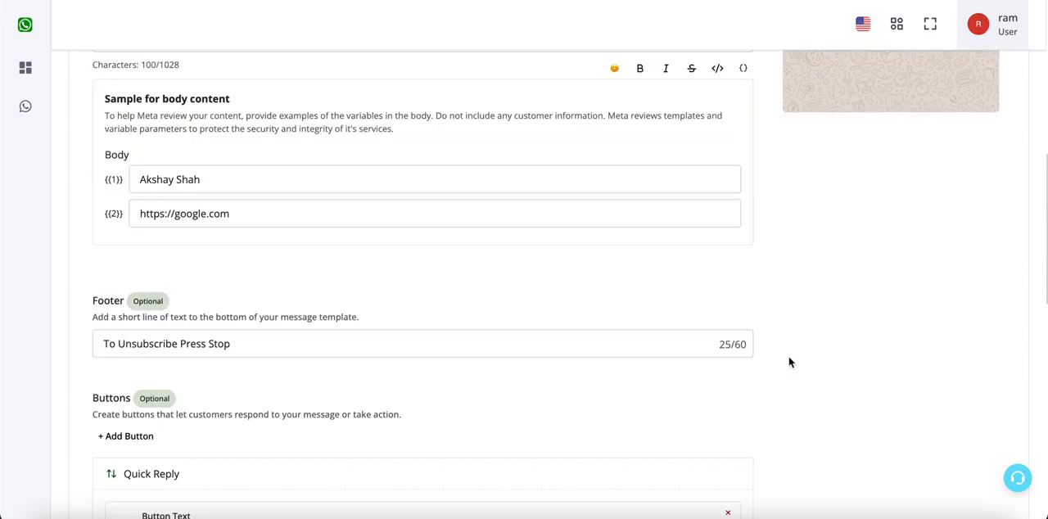
scroll(790, 362, "up", 2)
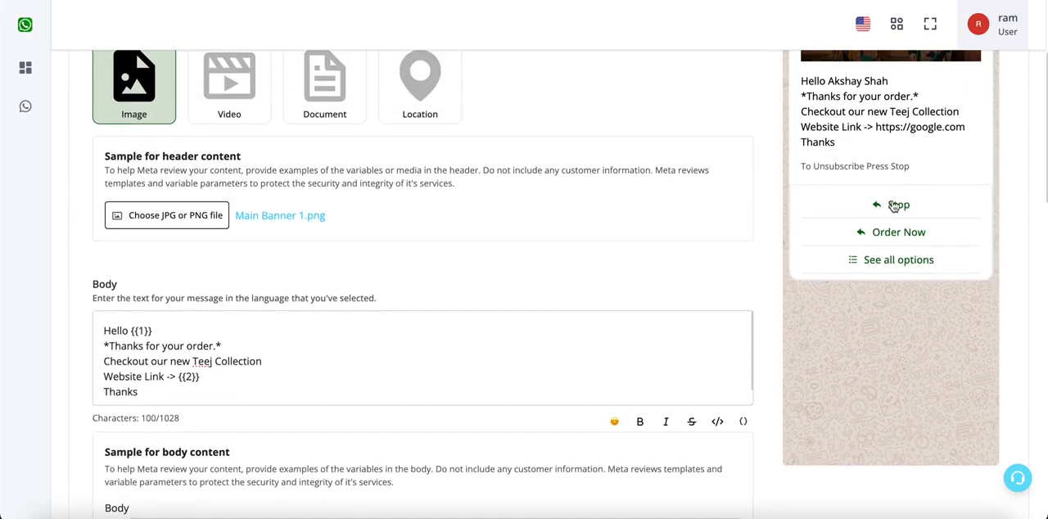
left_click(885, 262)
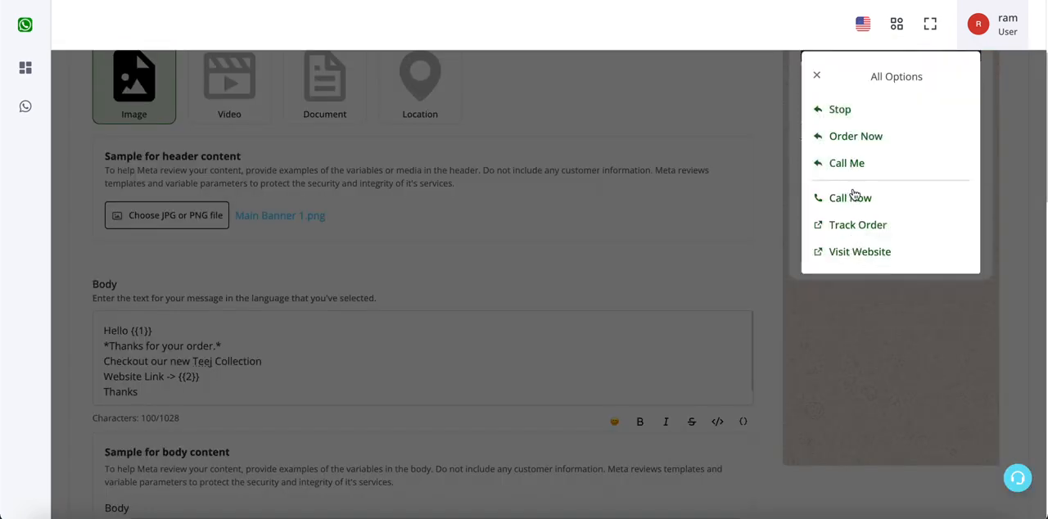
left_click(816, 75)
scroll(859, 297, "down", 10)
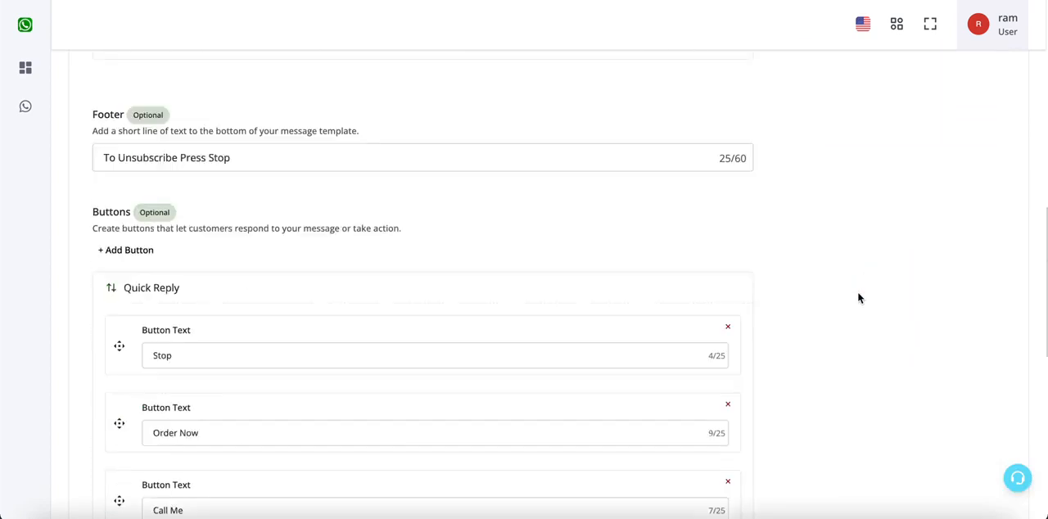
- Try placing the Call to action group above the Quick Reply group, and restore the original order
scroll(385, 340, "down", 2)
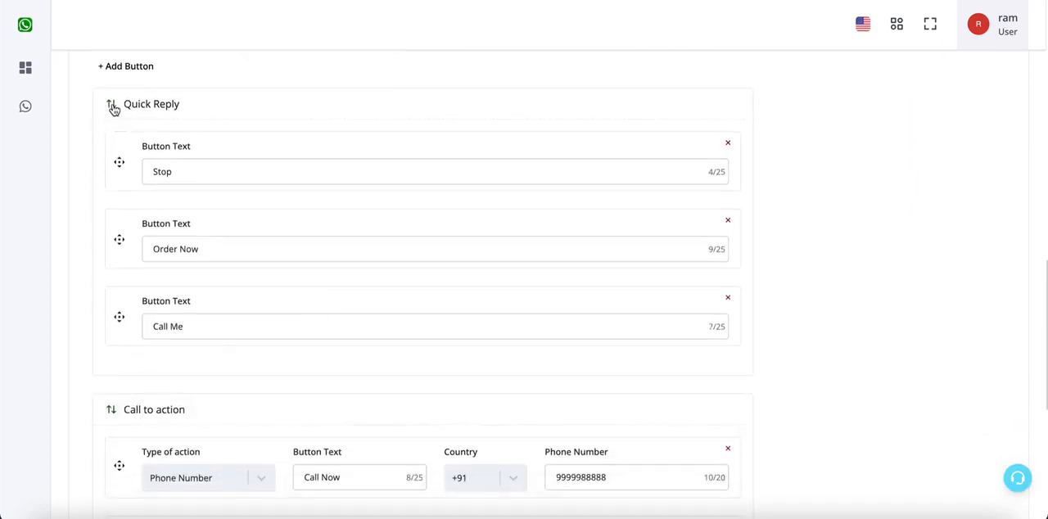
left_click(111, 412)
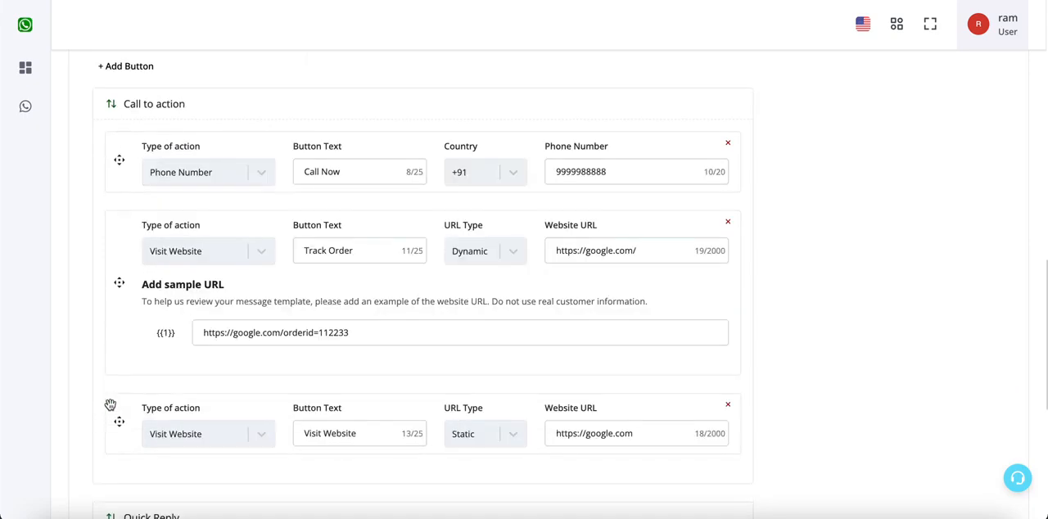
scroll(171, 254, "down", 3)
scroll(169, 294, "up", 2)
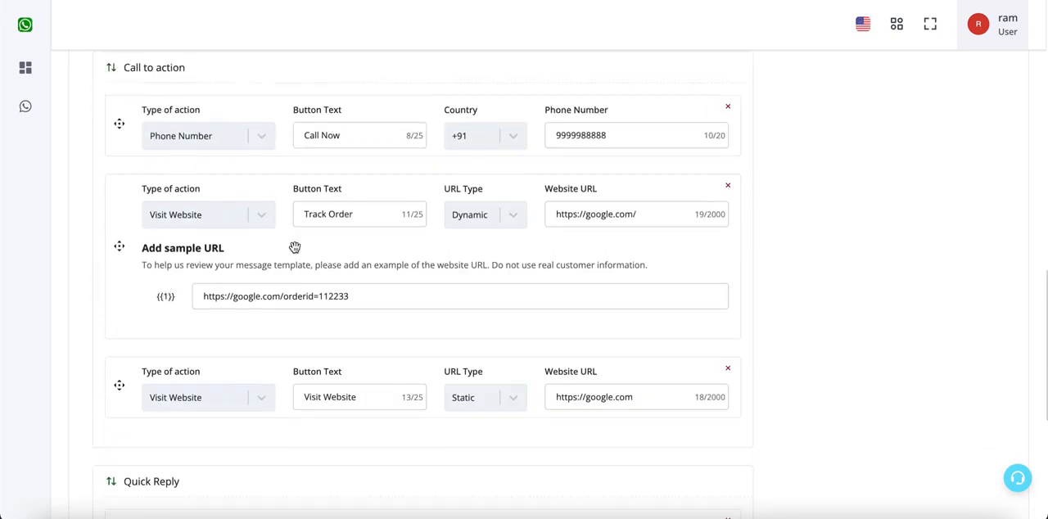
scroll(201, 152, "down", 3)
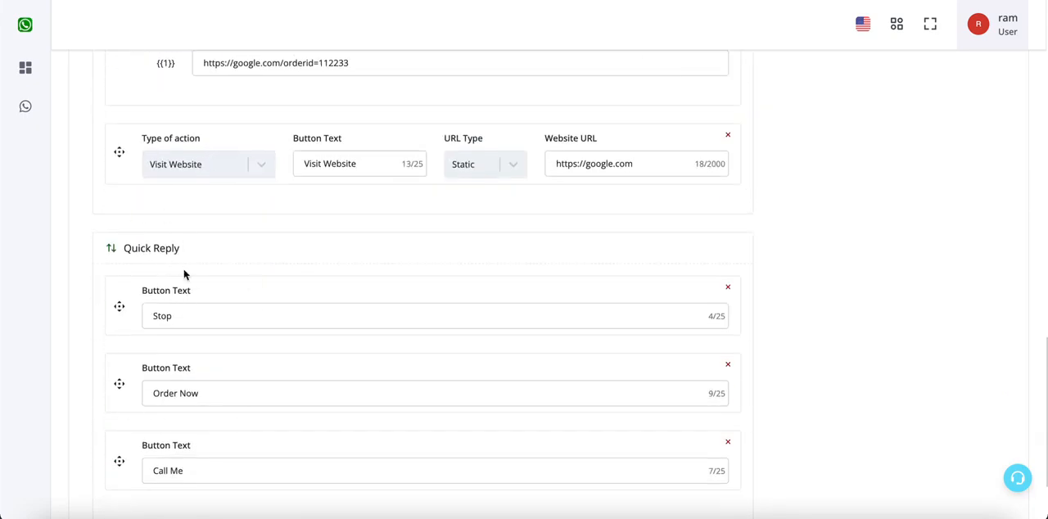
scroll(183, 275, "up", 1)
left_click(112, 311)
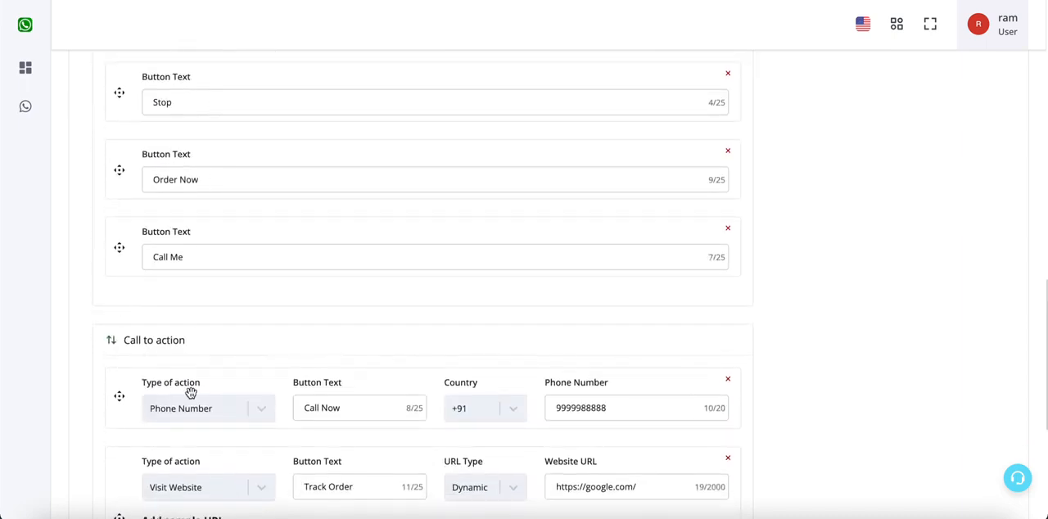
- Reorder the quick reply buttons as Call Me, Order Now, Stop
scroll(190, 393, "up", 1)
left_click_drag(204, 318, 206, 166)
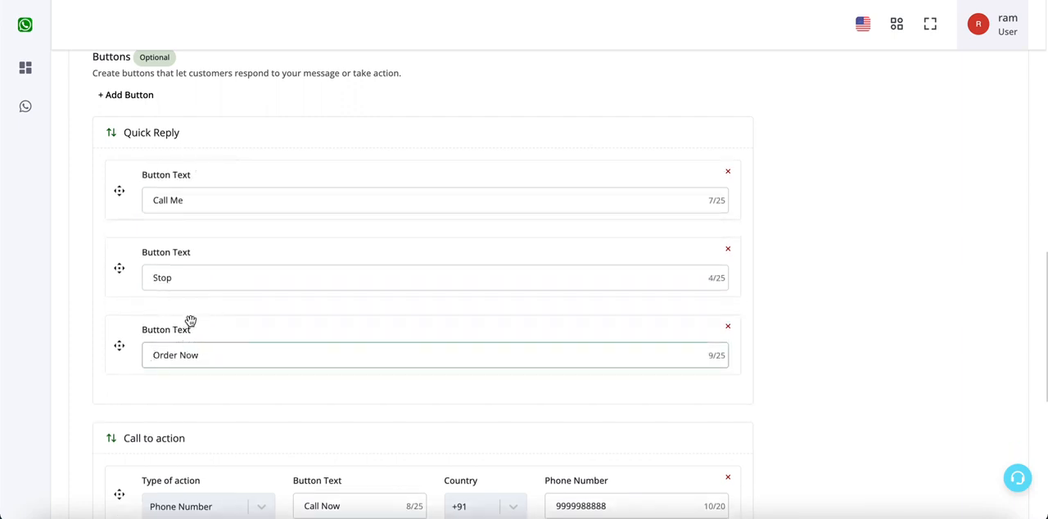
left_click_drag(190, 322, 206, 229)
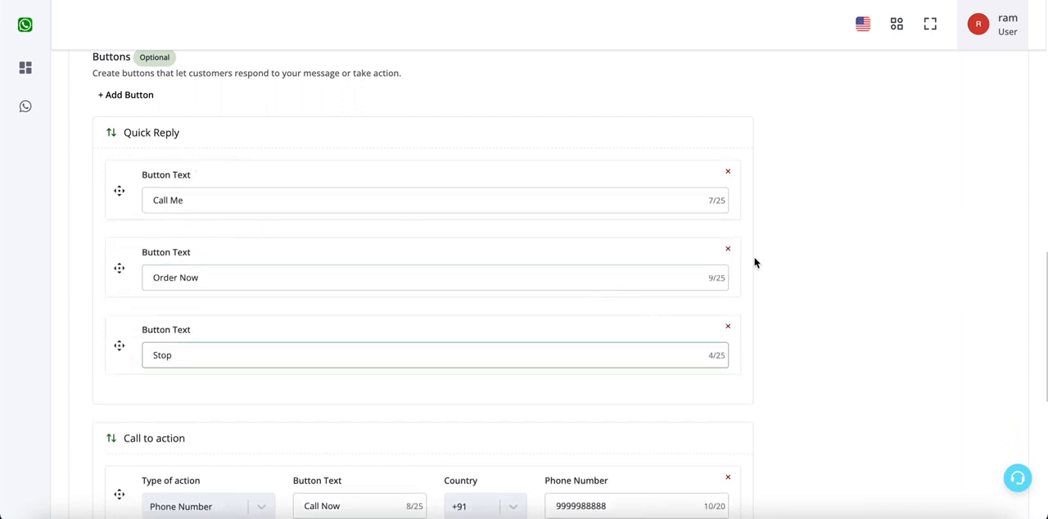
- Delete the Call Me and Order Now quick reply buttons, keeping only Stop
left_click(728, 173)
left_click(728, 172)
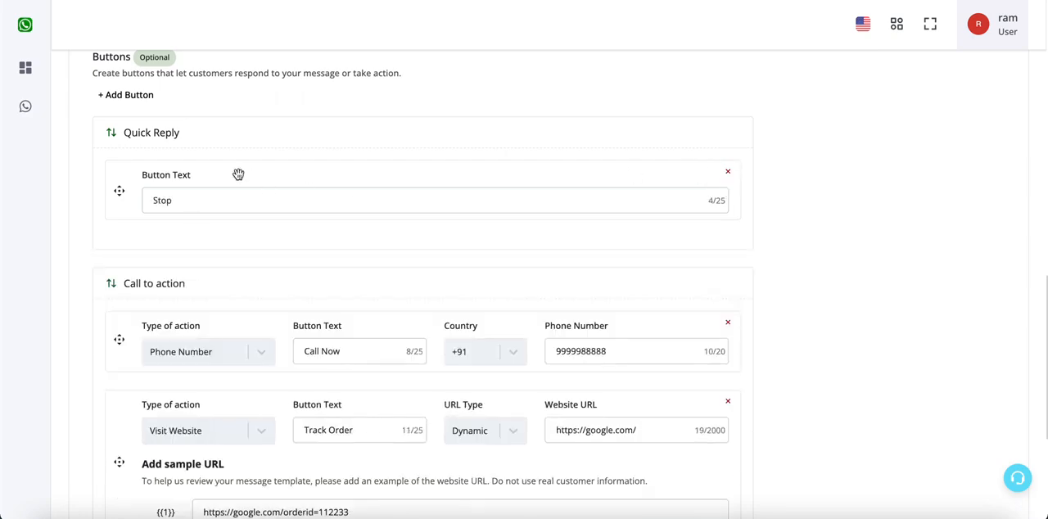
scroll(834, 293, "up", 8)
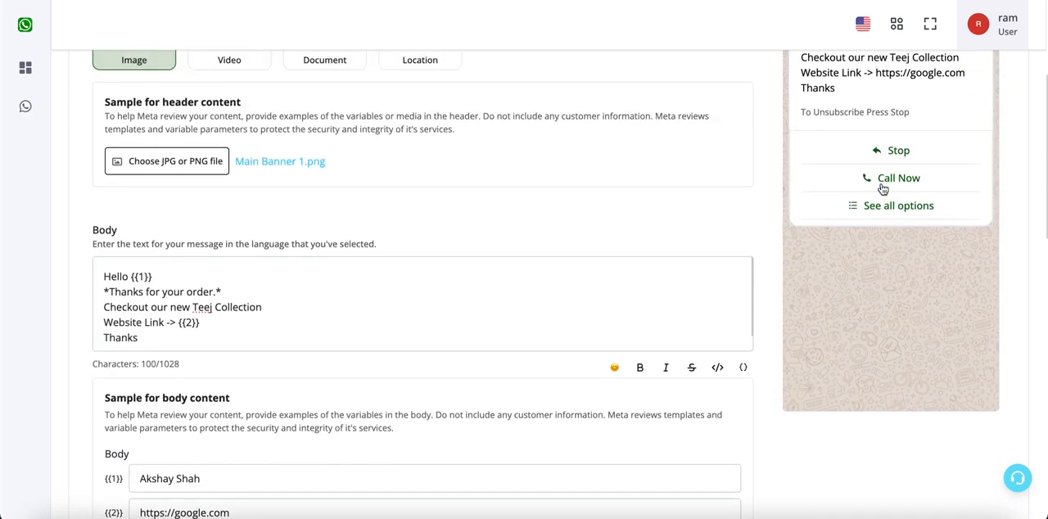
- Place the Call to action group above the Quick Reply group and check the button order in the preview's full options list
scroll(903, 295, "down", 10)
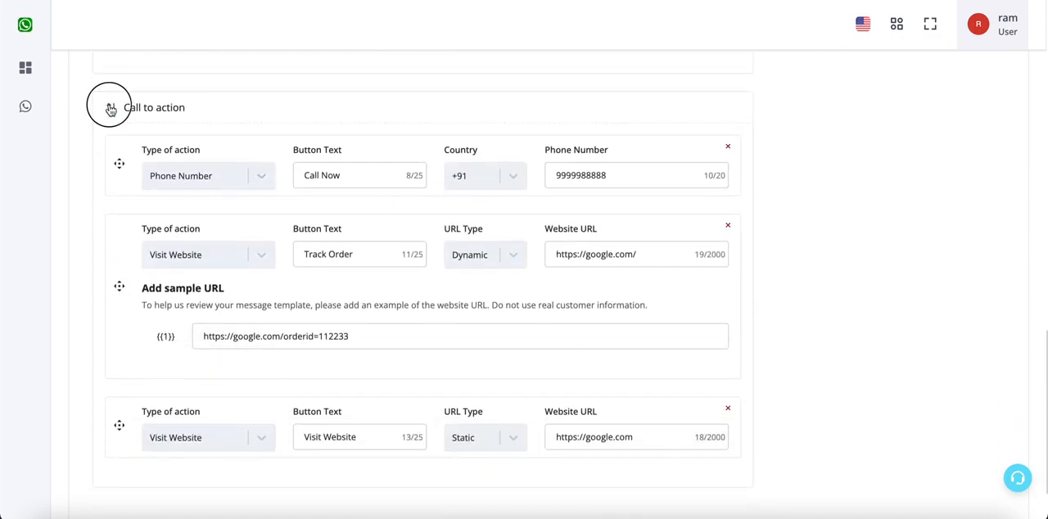
scroll(803, 254, "down", 3)
scroll(803, 253, "up", 10)
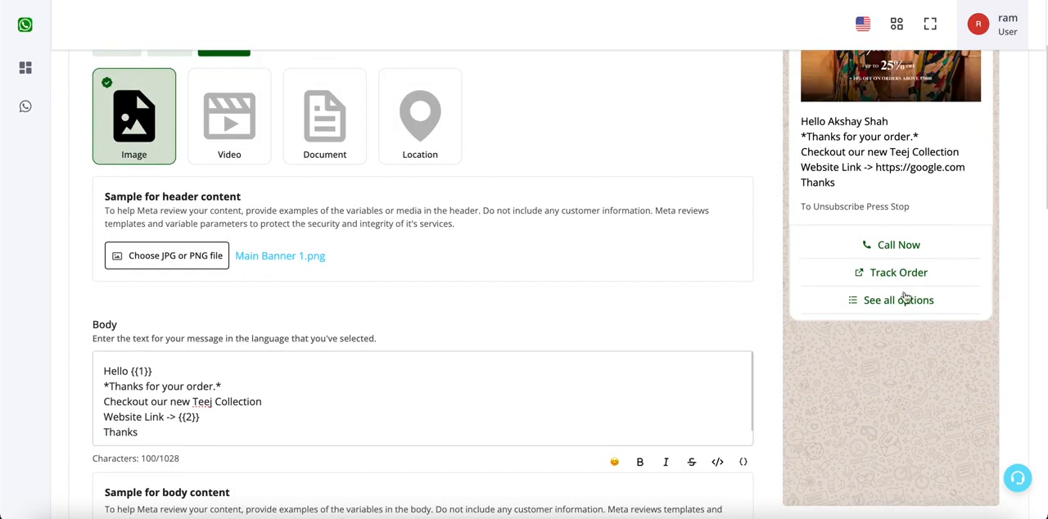
left_click(903, 299)
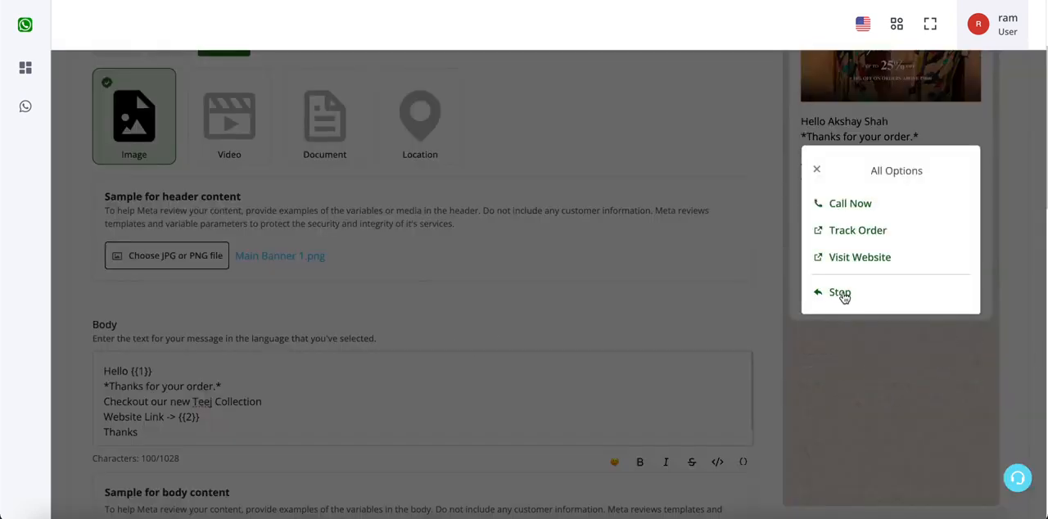
left_click(816, 168)
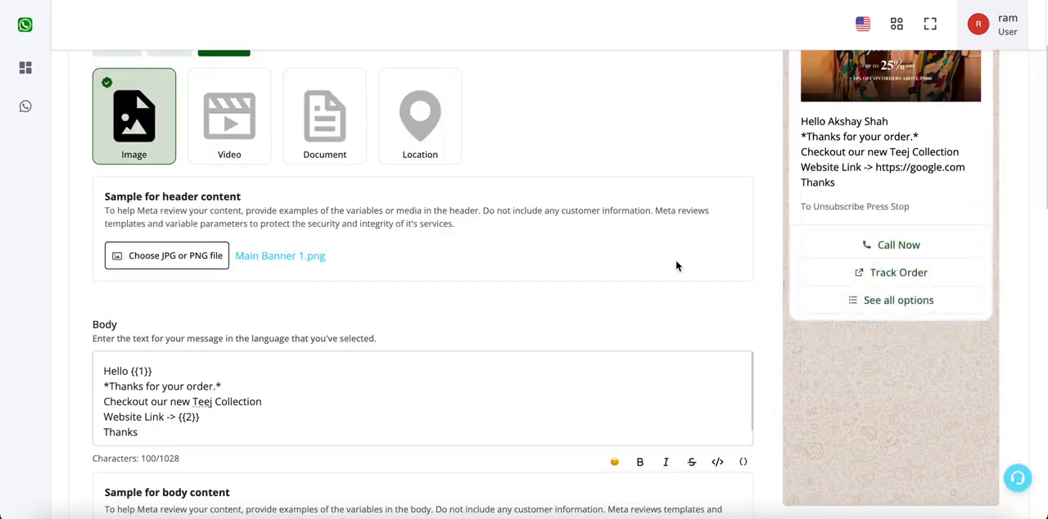
- Review the final button setup and submit the template for approval
scroll(675, 262, "down", 10)
scroll(397, 262, "down", 1)
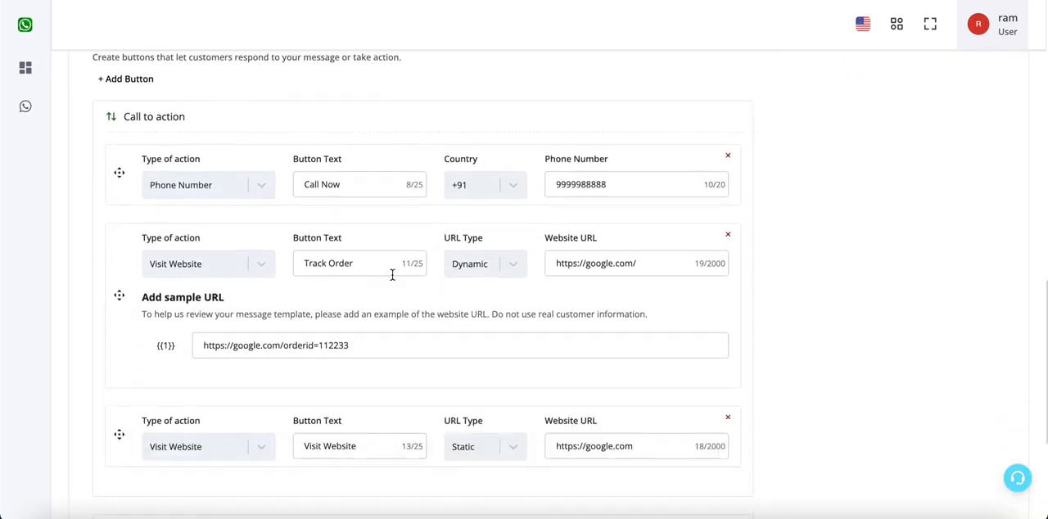
scroll(319, 307, "down", 3)
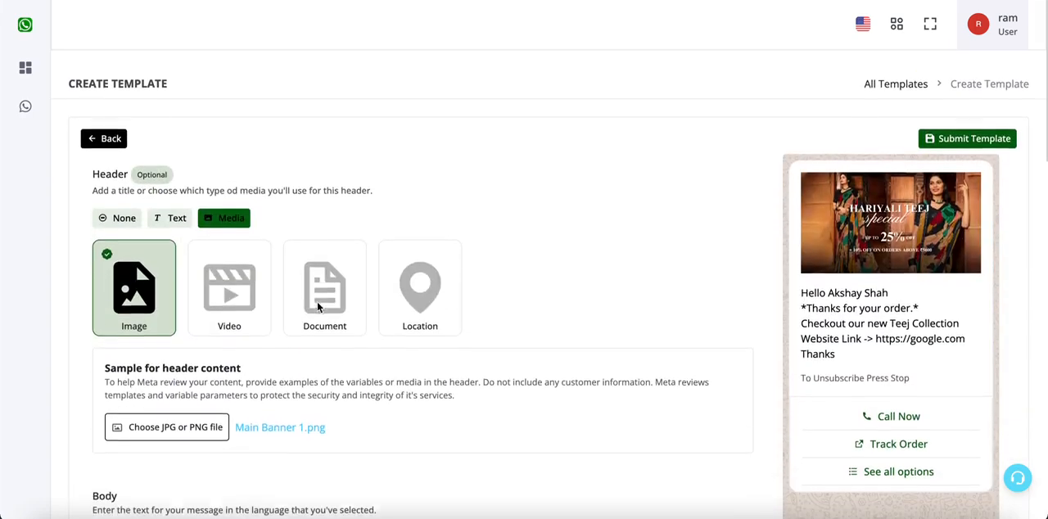
scroll(319, 306, "down", 1)
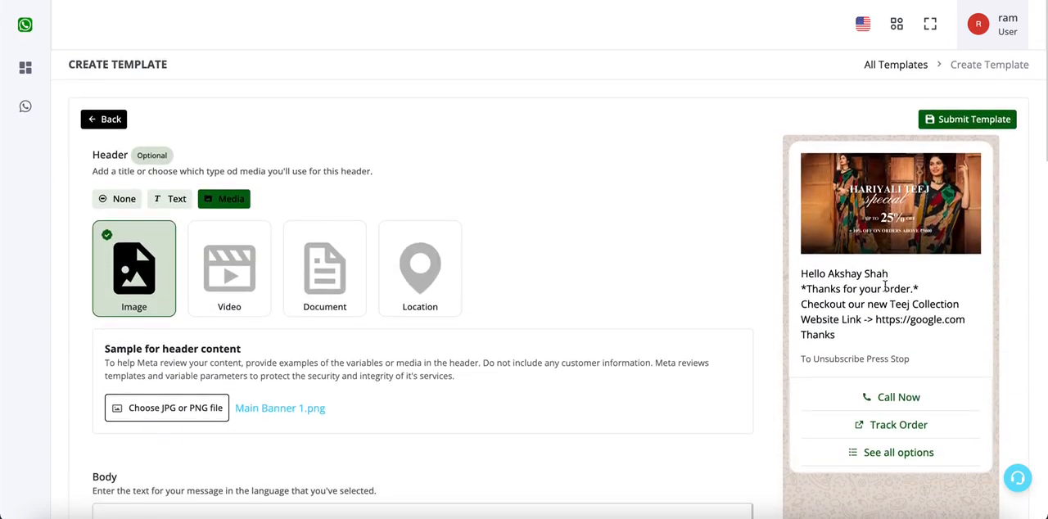
left_click(982, 120)
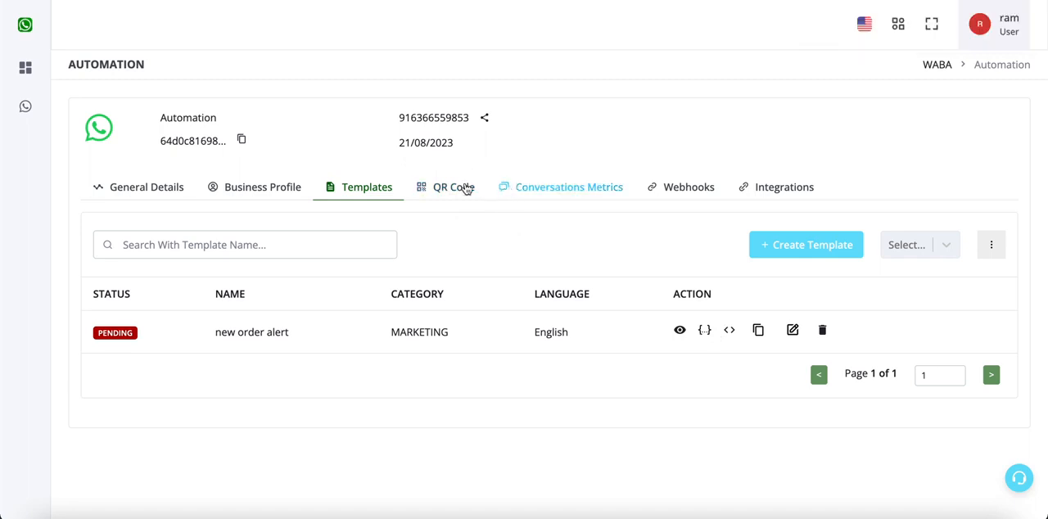
- Reload the template list to check the approval status, and preview the new order alert template
left_click(465, 187)
left_click(364, 191)
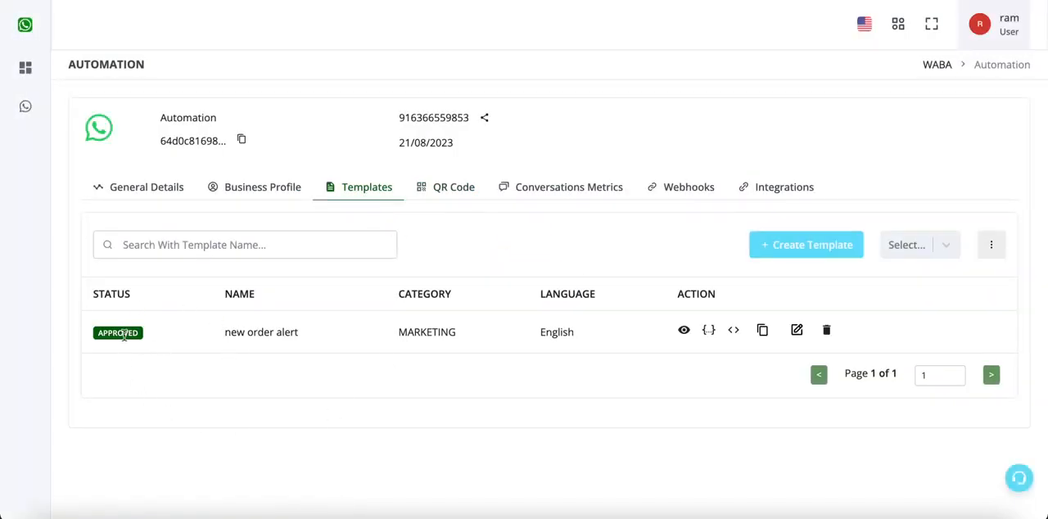
left_click(685, 332)
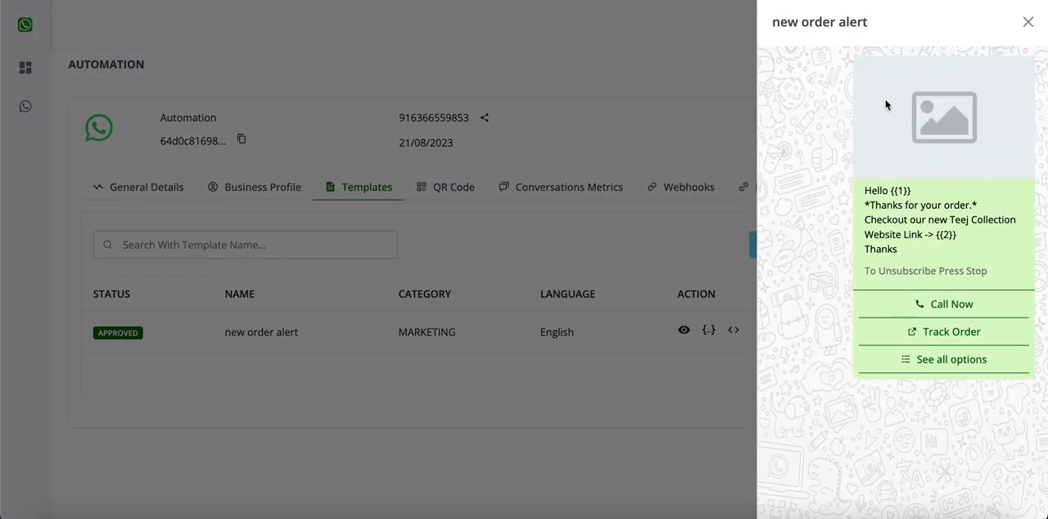
left_click(657, 404)
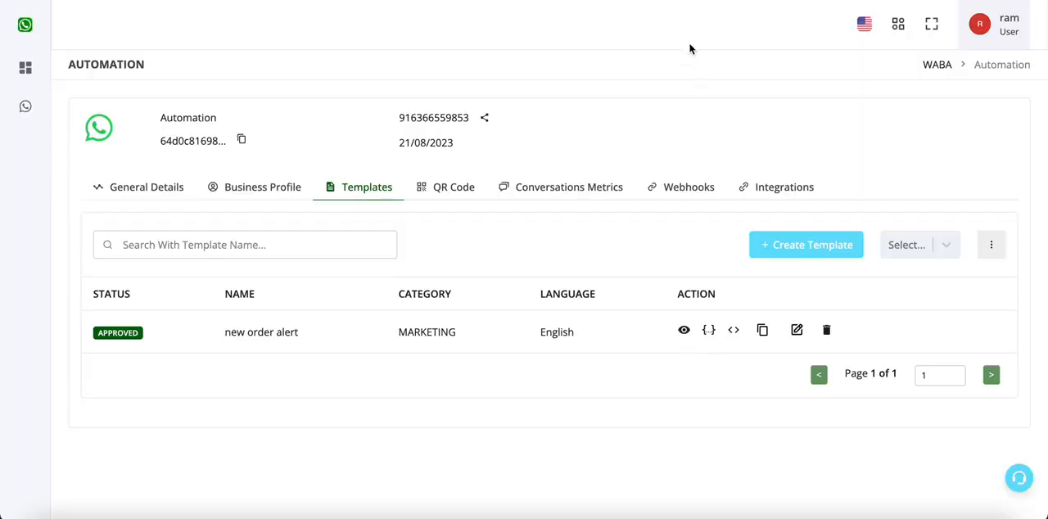